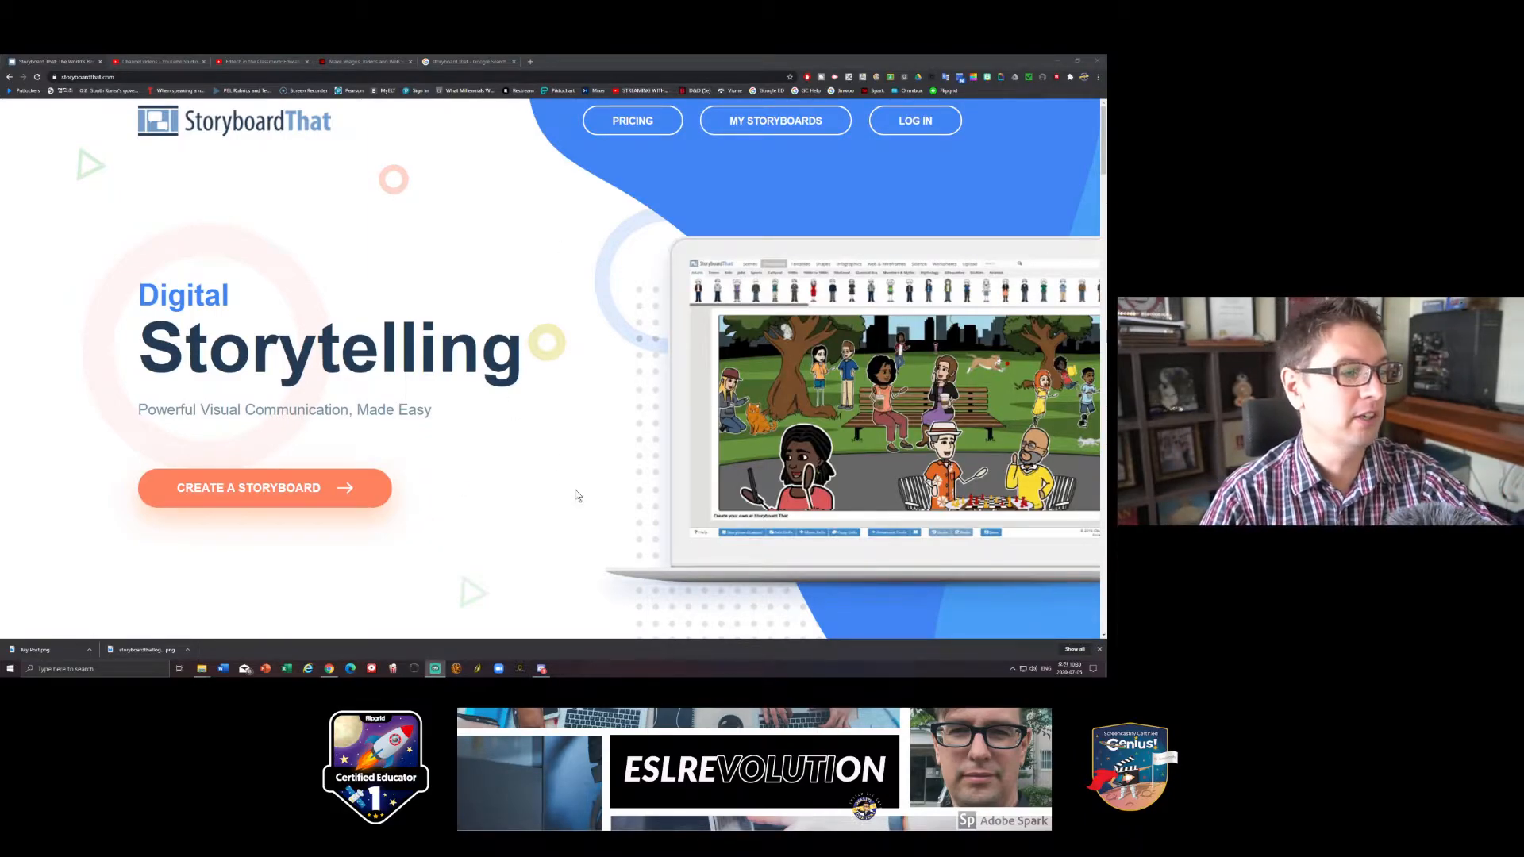
- Log in to StoryboardThat with an existing Google account
{"action": "left_click", "coordinate": [1099, 650]}
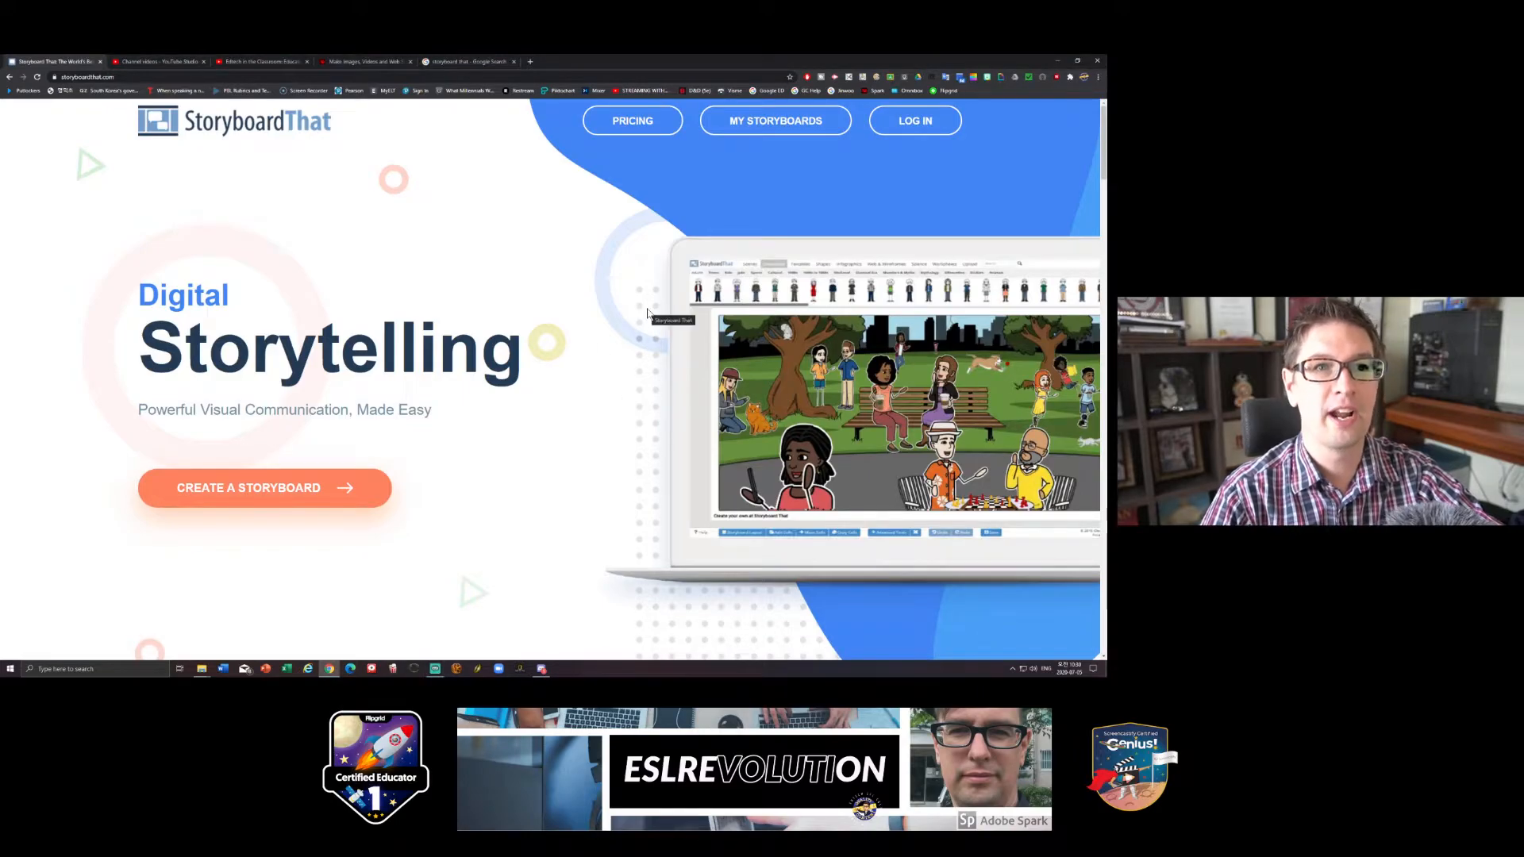
{"action": "left_click", "coordinate": [932, 126]}
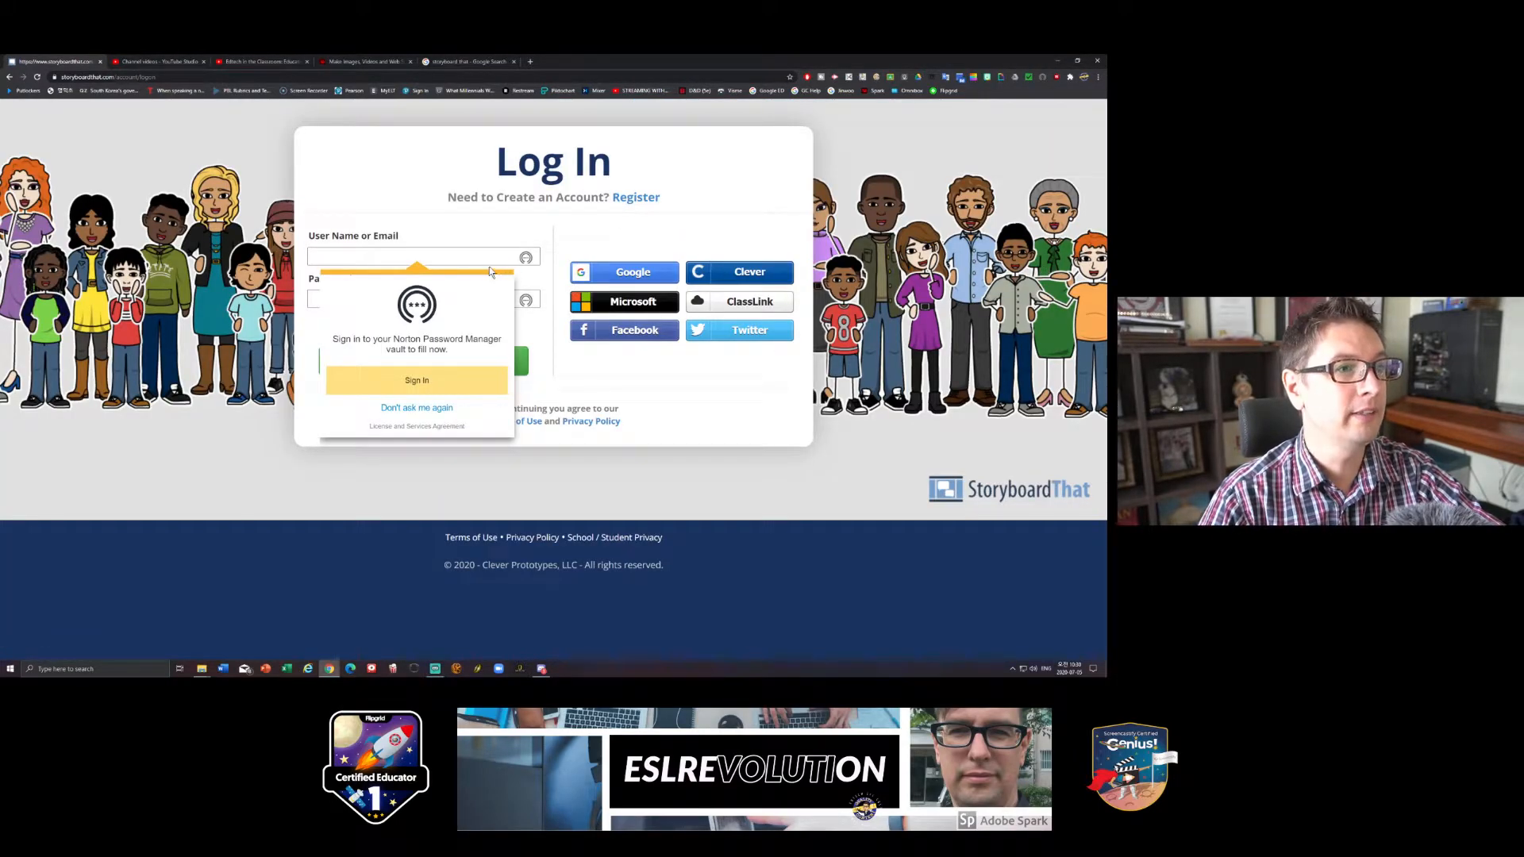
{"action": "left_click", "coordinate": [484, 256]}
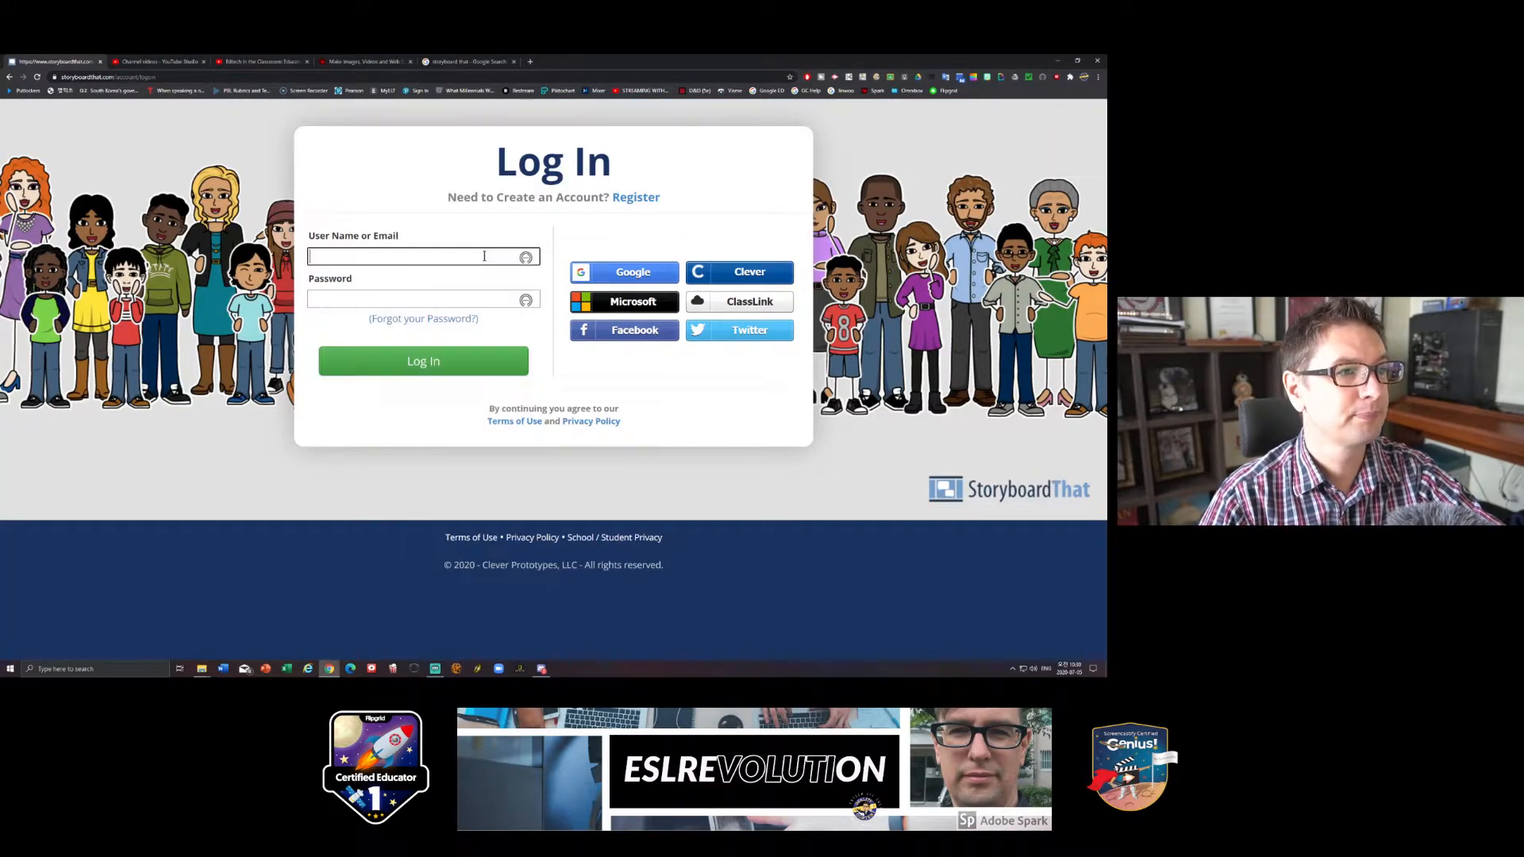
{"action": "left_click", "coordinate": [646, 274]}
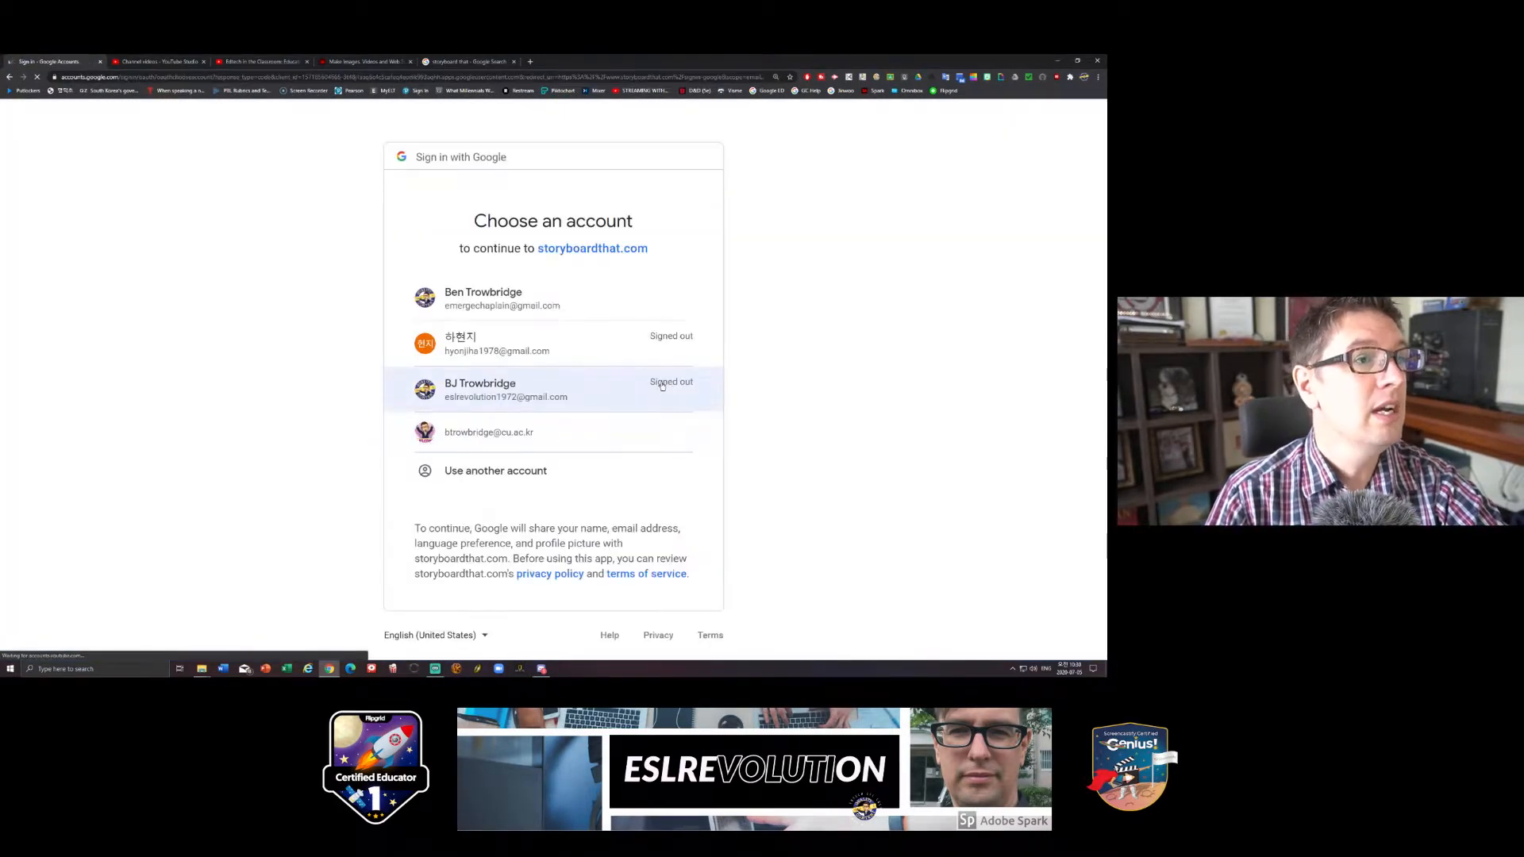
{"action": "left_click", "coordinate": [486, 303]}
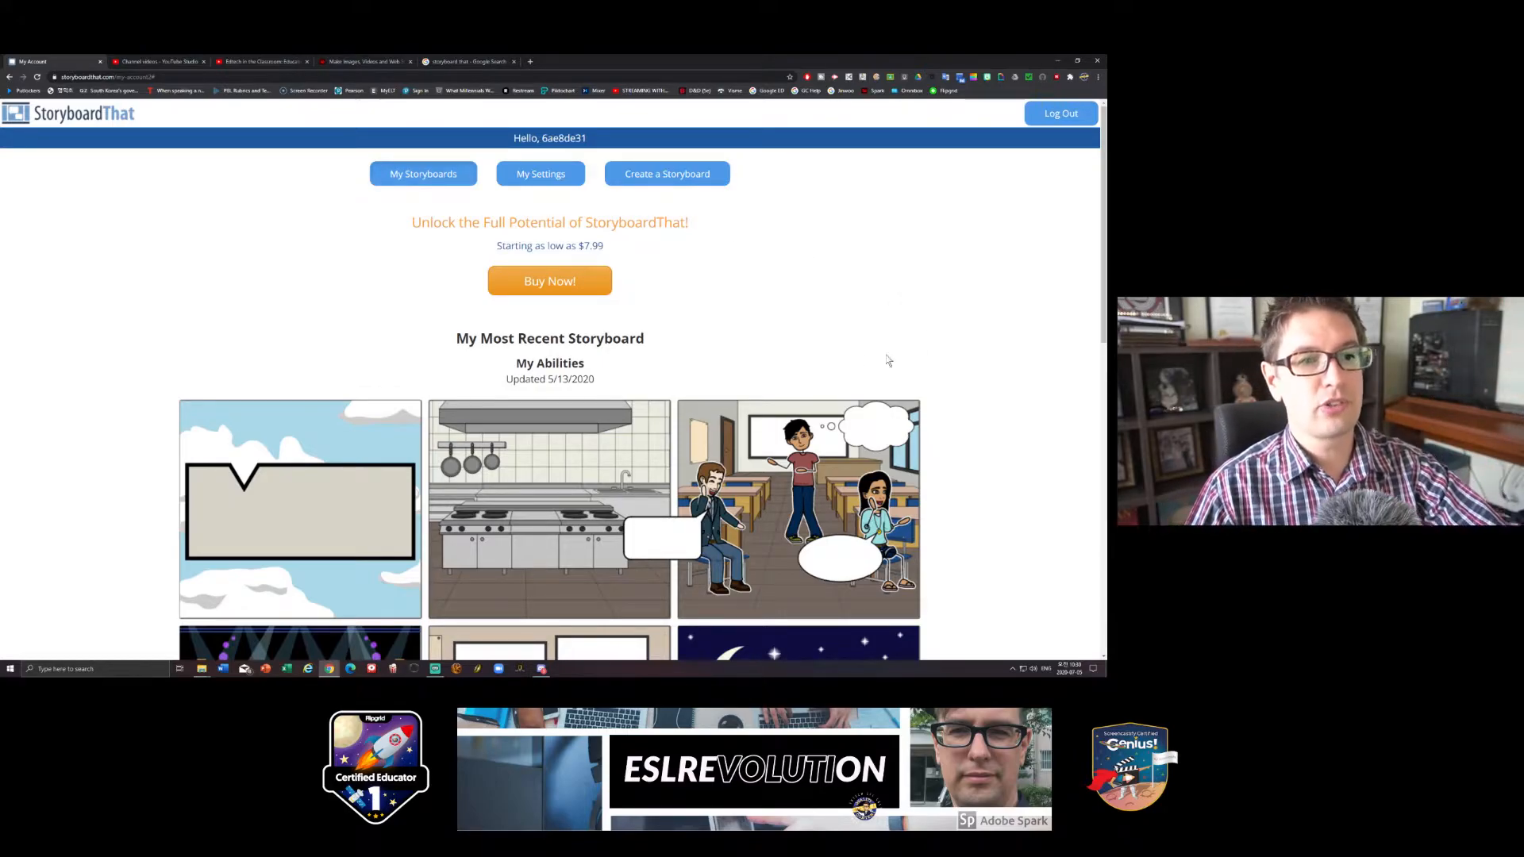
- Look over the most recent storyboard on the account page and start creating a new storyboard
{"action": "scroll", "coordinate": [635, 408], "scroll_direction": "down", "scroll_amount": 2}
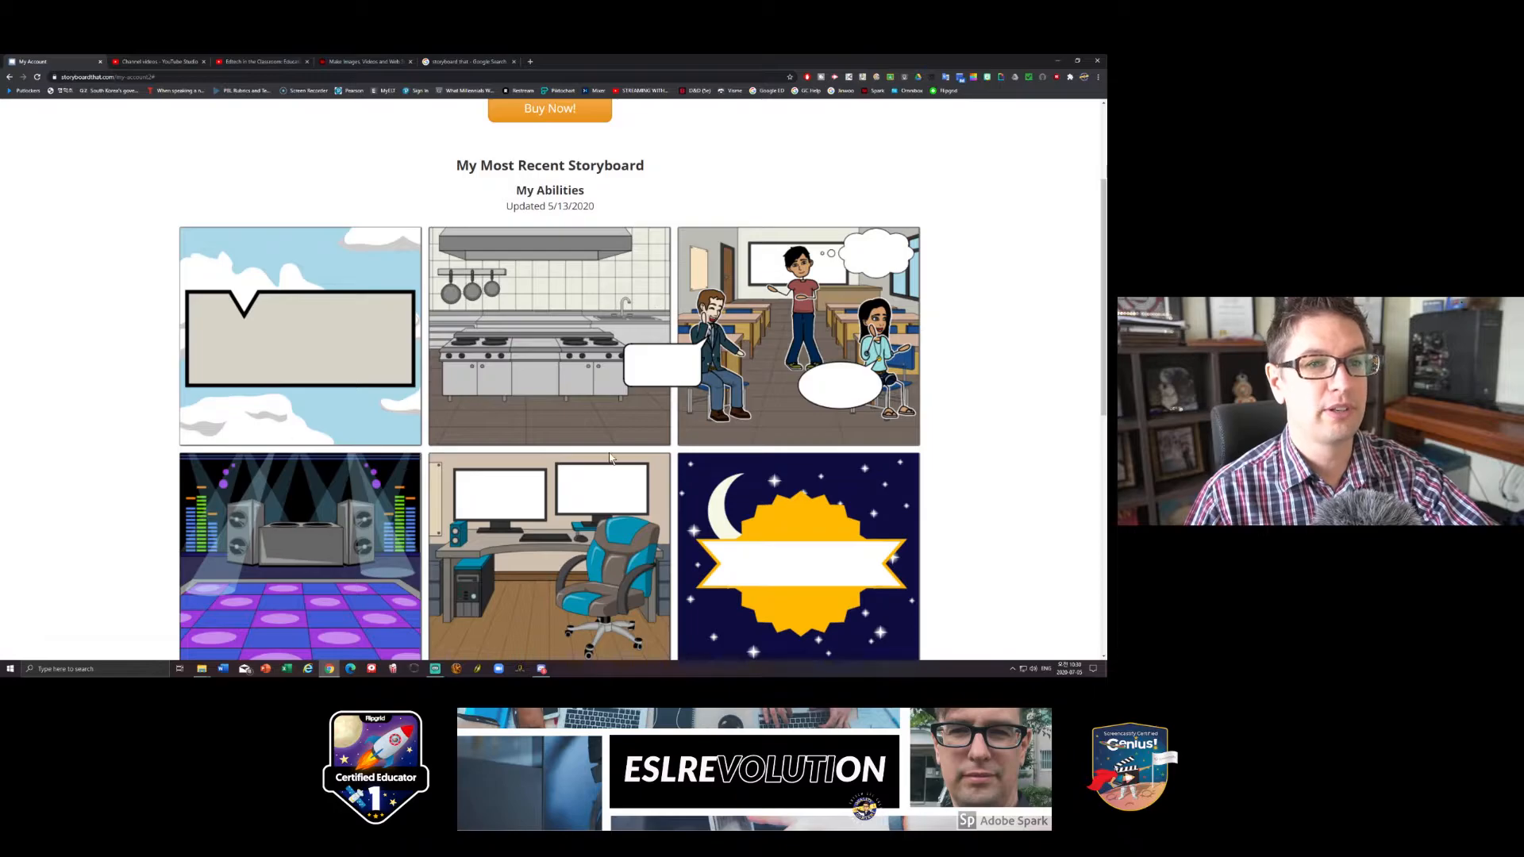
{"action": "scroll", "coordinate": [708, 466], "scroll_direction": "up", "scroll_amount": 2}
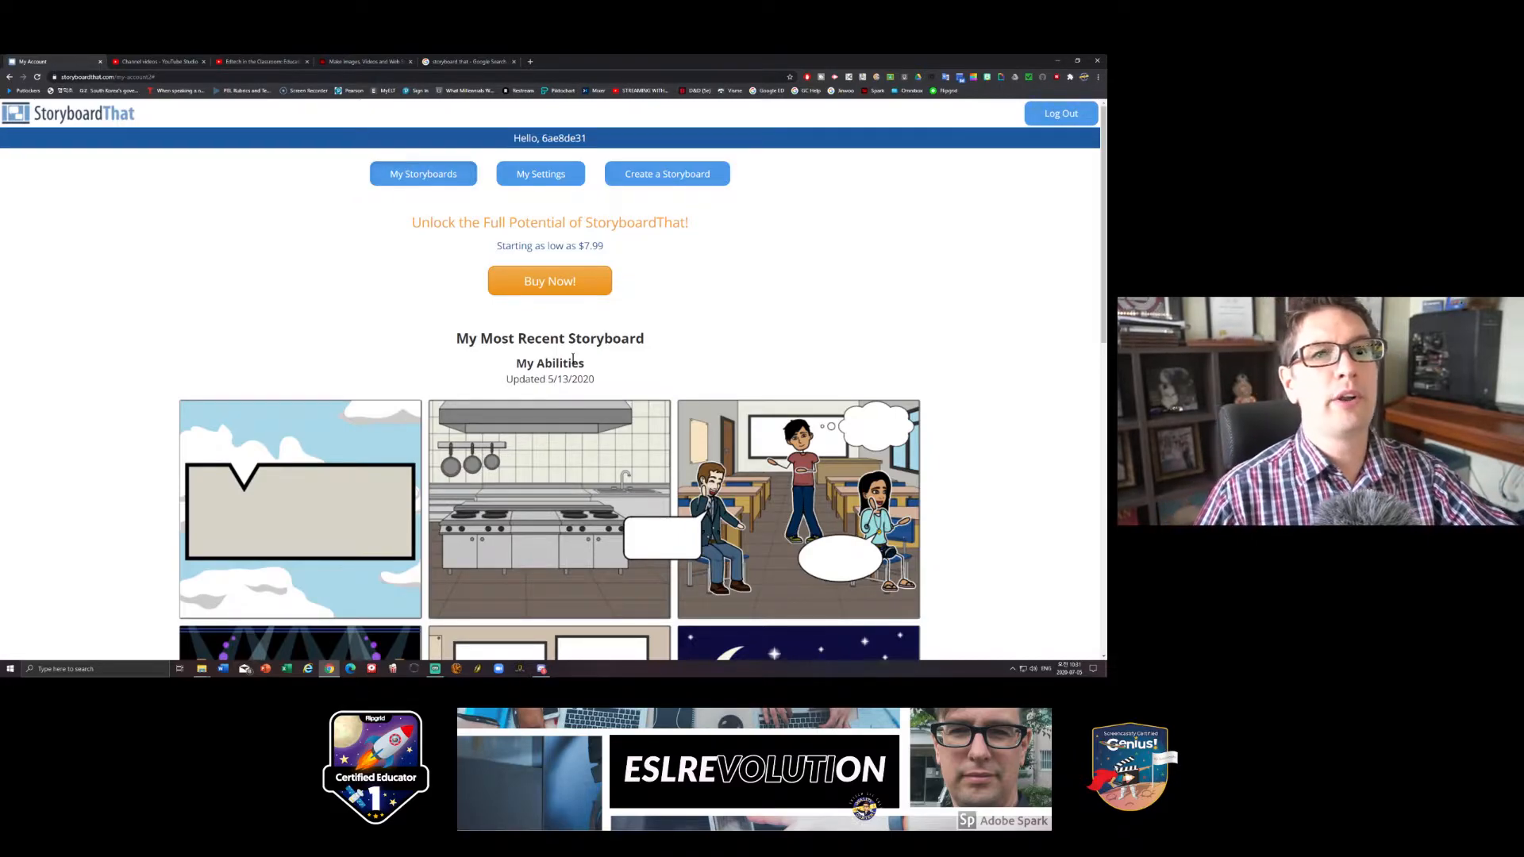
{"action": "left_click", "coordinate": [652, 175]}
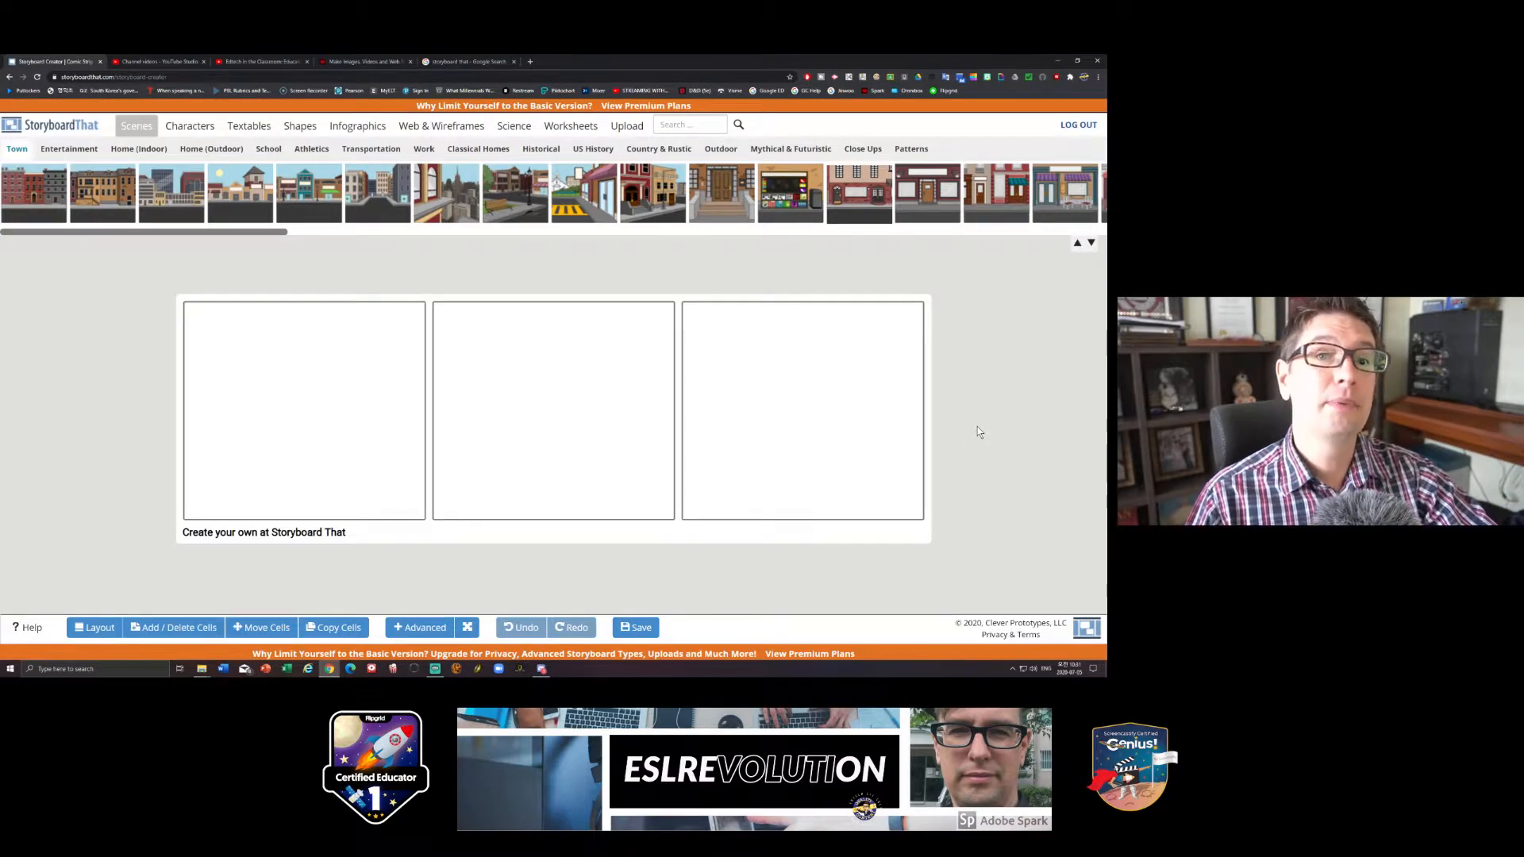
- Set the blank storyboard's grid to 3 x 2 cells and update the storyboard
{"action": "left_click", "coordinate": [182, 629]}
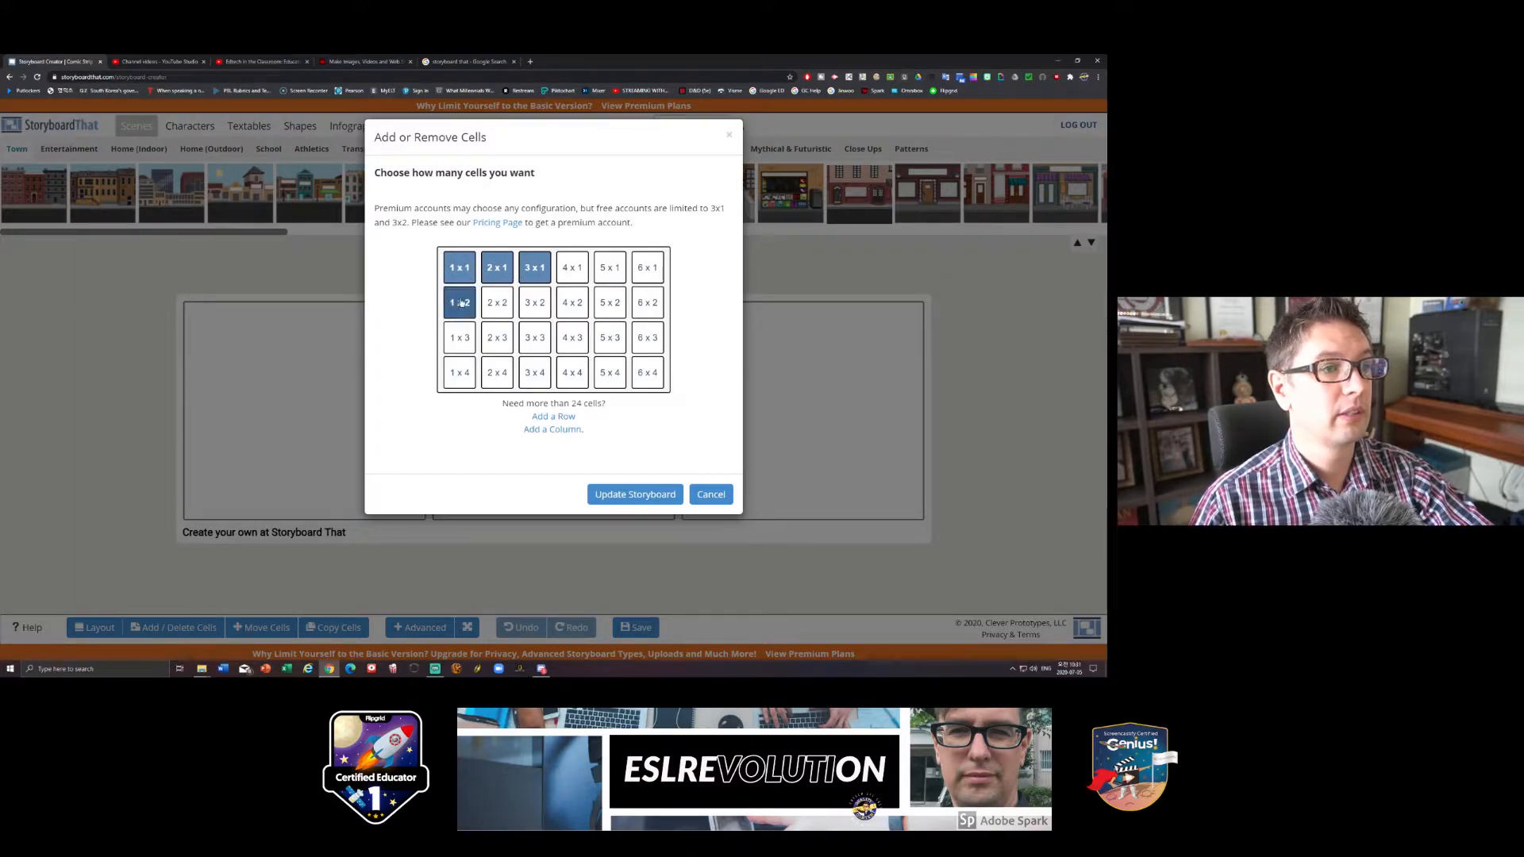
{"action": "left_click", "coordinate": [535, 302]}
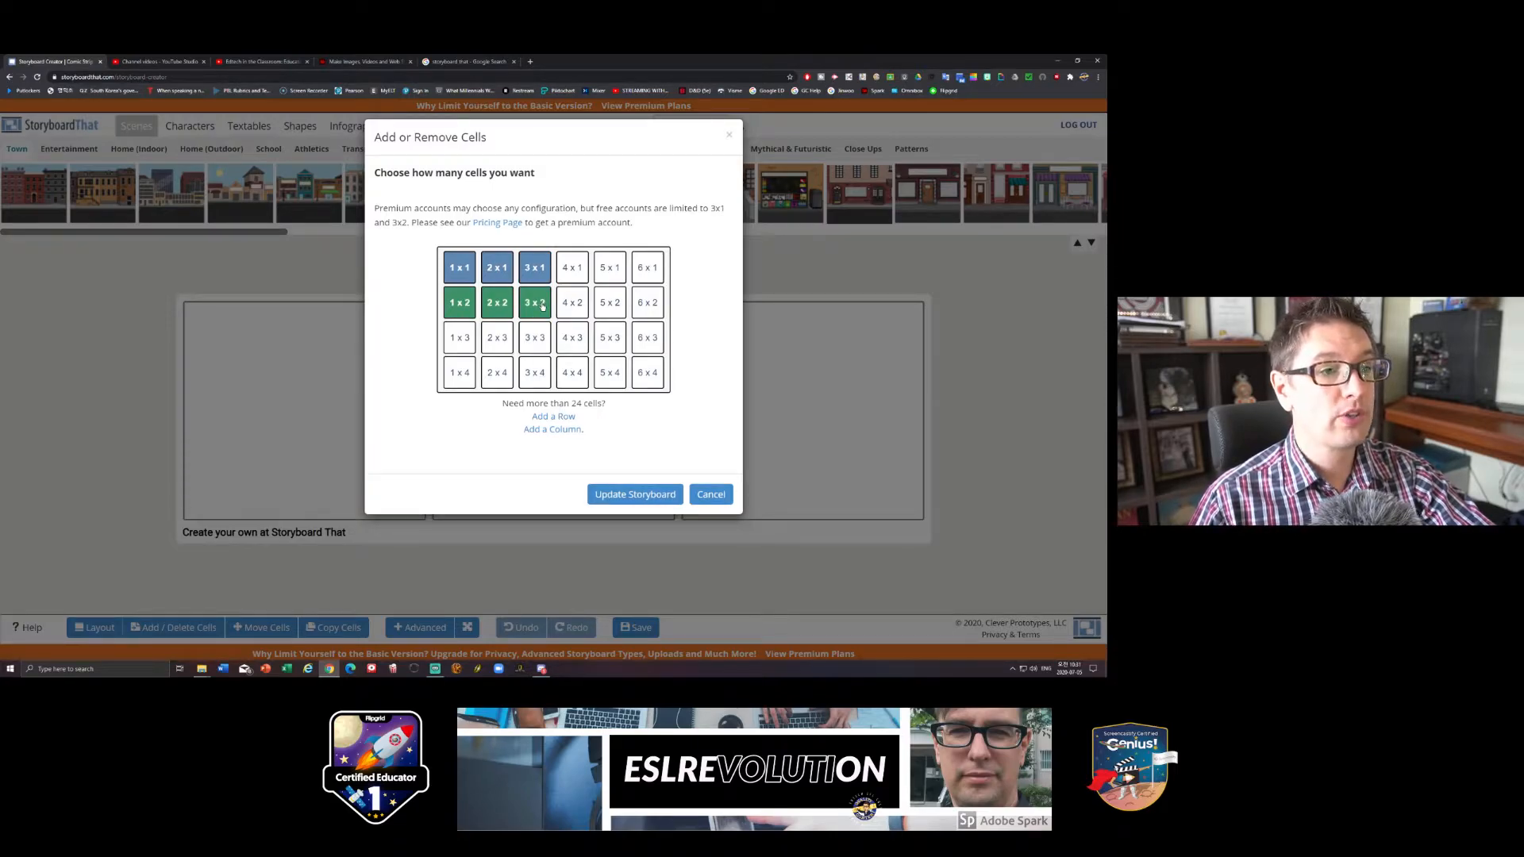
{"action": "left_click", "coordinate": [649, 495]}
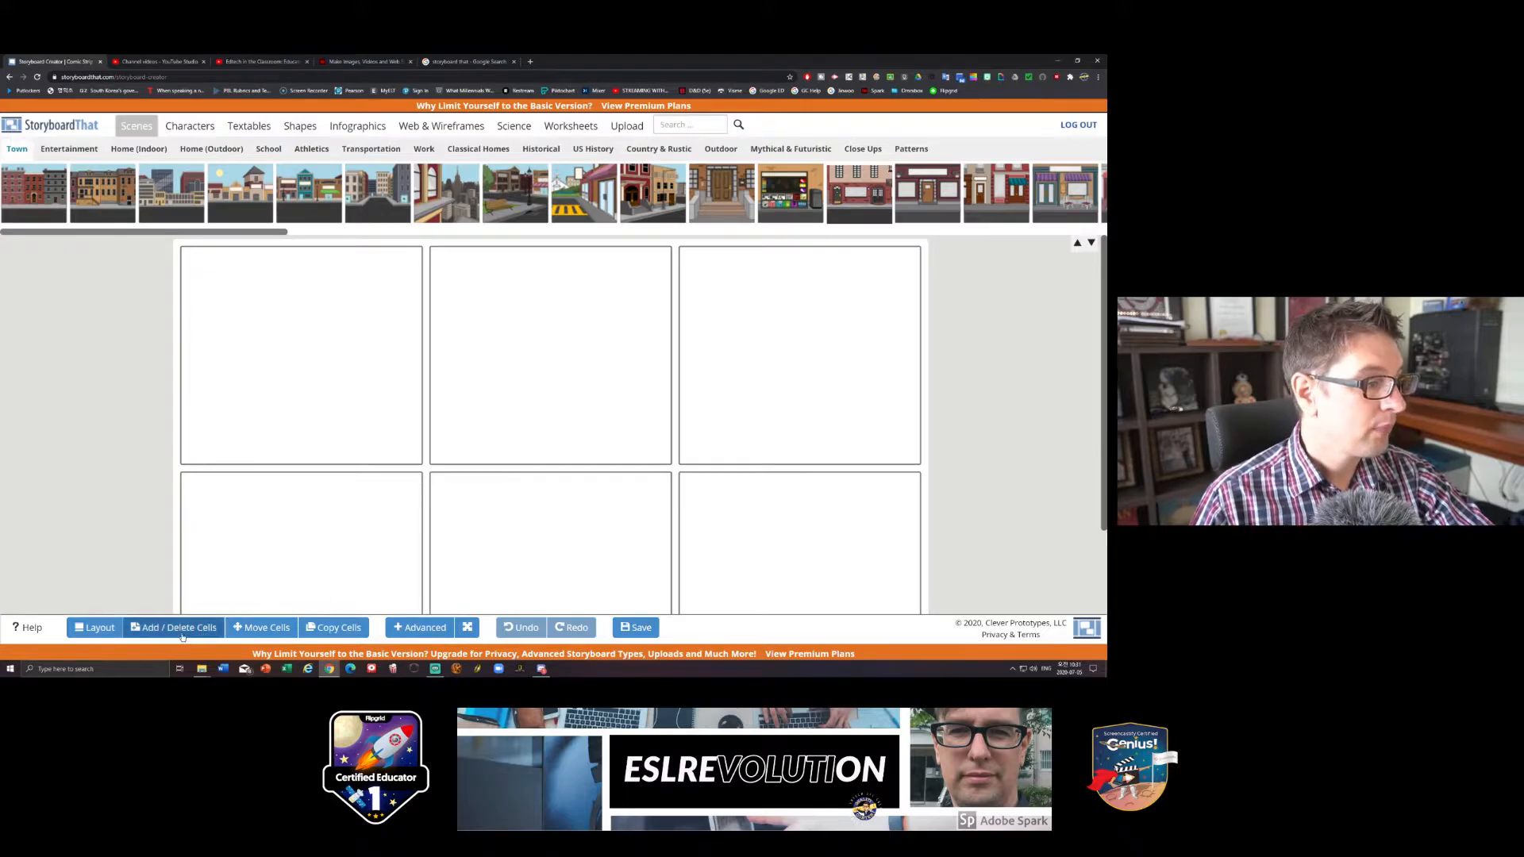
- Examine the available cell layouts and storyboard layouts, including posters, charts, maps and custom size, without changing the layout
{"action": "left_click", "coordinate": [93, 629]}
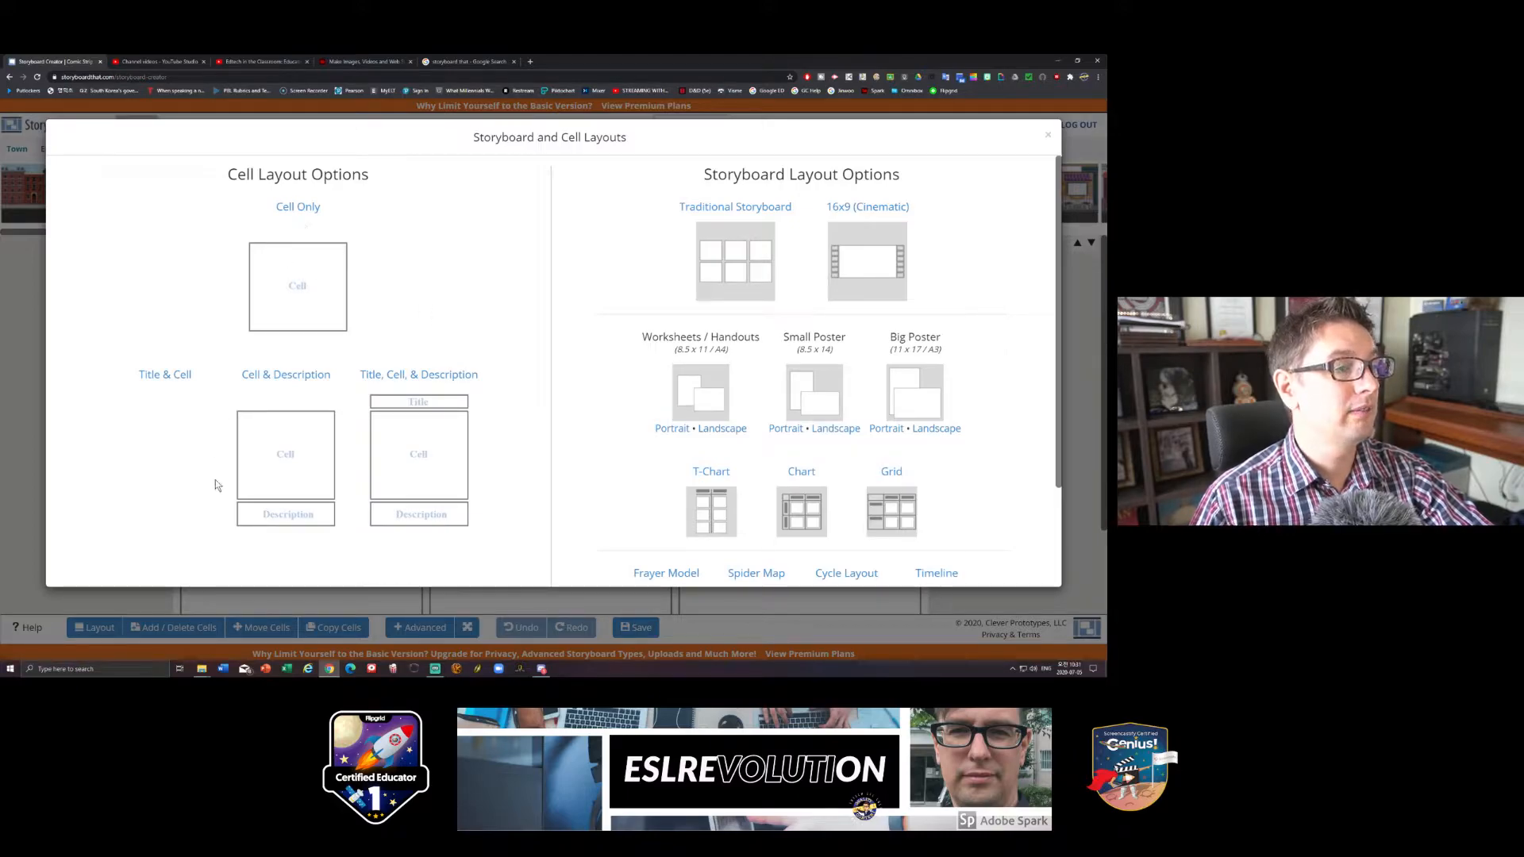
{"action": "scroll", "coordinate": [226, 460], "scroll_direction": "down", "scroll_amount": 2}
{"action": "scroll", "coordinate": [491, 470], "scroll_direction": "up", "scroll_amount": 1}
{"action": "scroll", "coordinate": [490, 471], "scroll_direction": "up", "scroll_amount": 1}
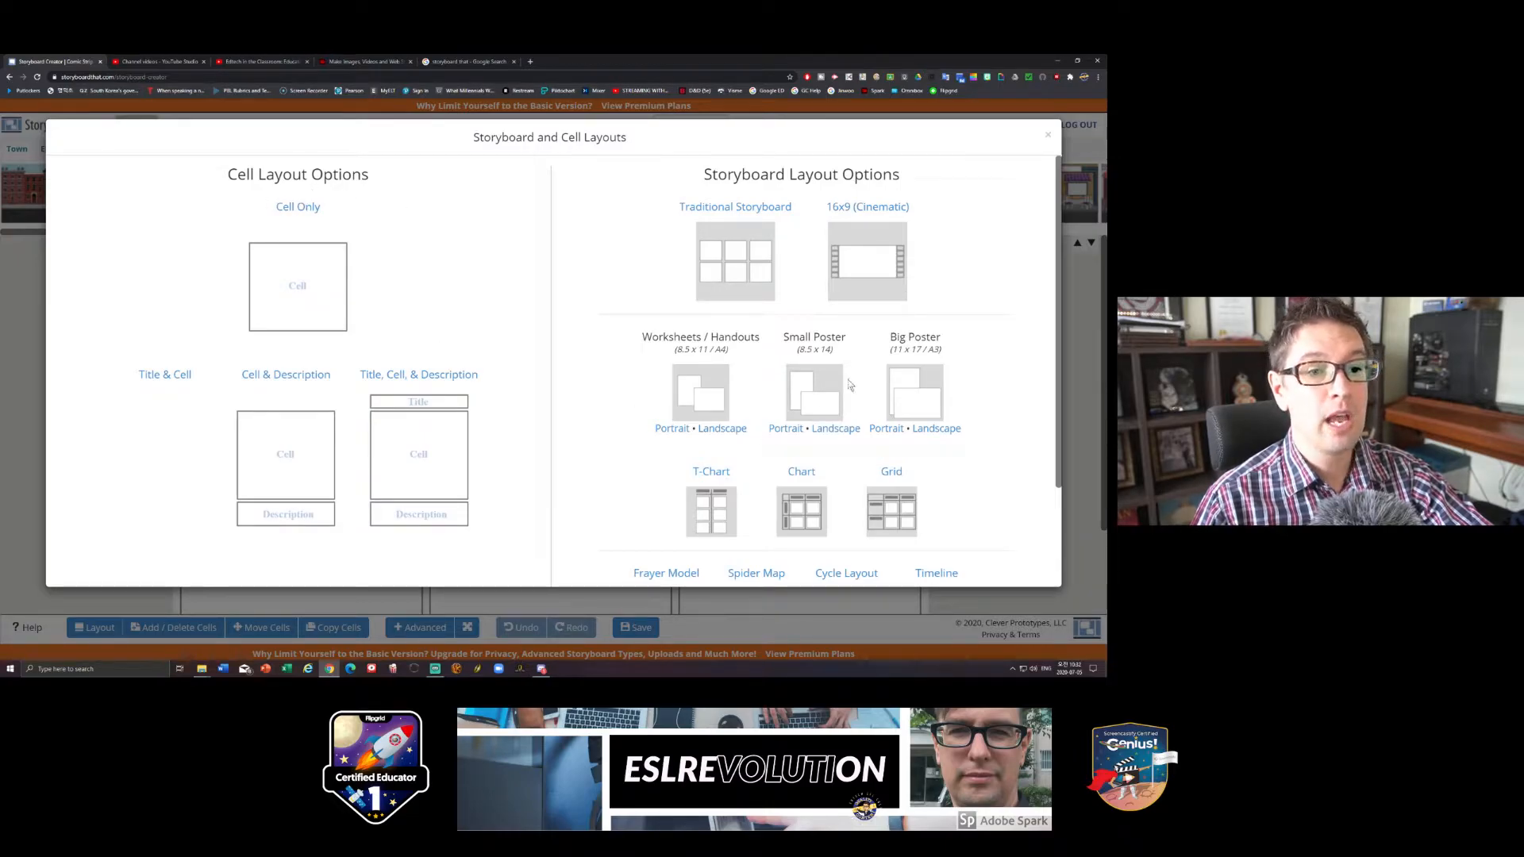
{"action": "scroll", "coordinate": [973, 399], "scroll_direction": "down", "scroll_amount": 1}
{"action": "scroll", "coordinate": [973, 399], "scroll_direction": "down", "scroll_amount": 2}
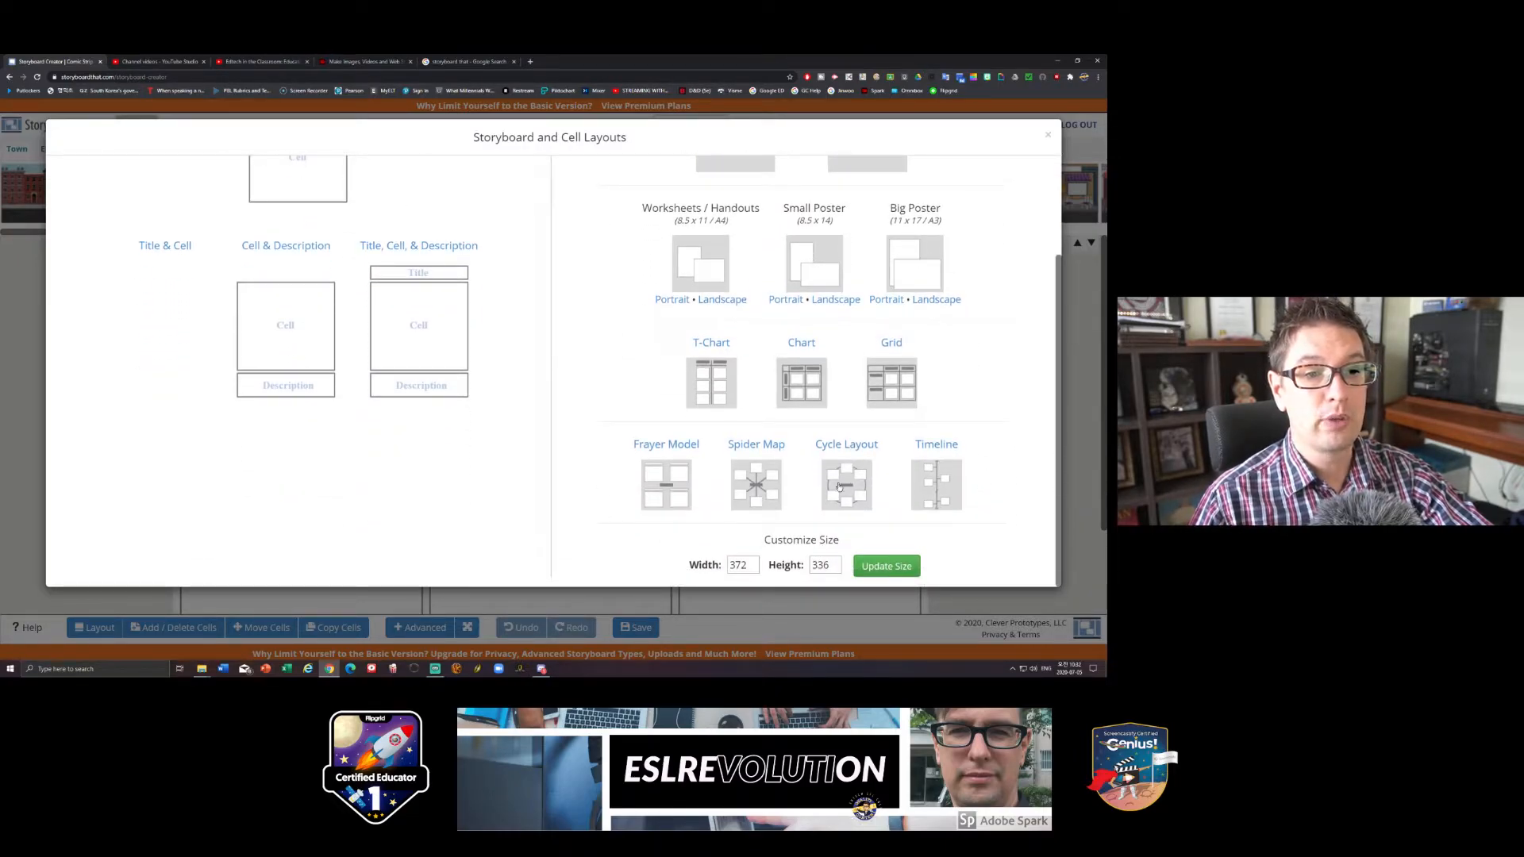
{"action": "scroll", "coordinate": [971, 512], "scroll_direction": "up", "scroll_amount": 2}
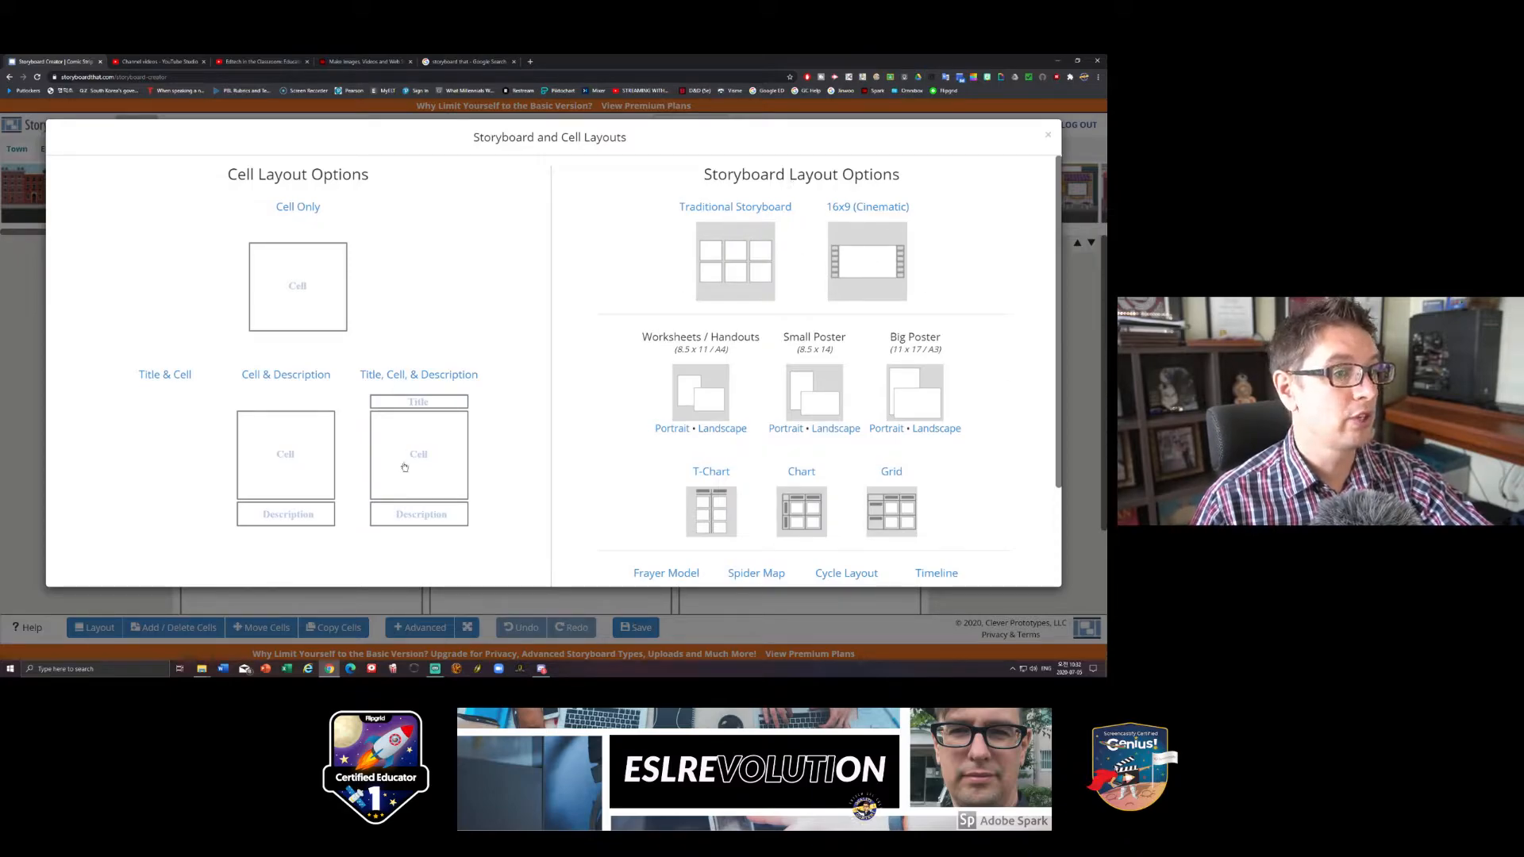
{"action": "scroll", "coordinate": [811, 454], "scroll_direction": "down", "scroll_amount": 2}
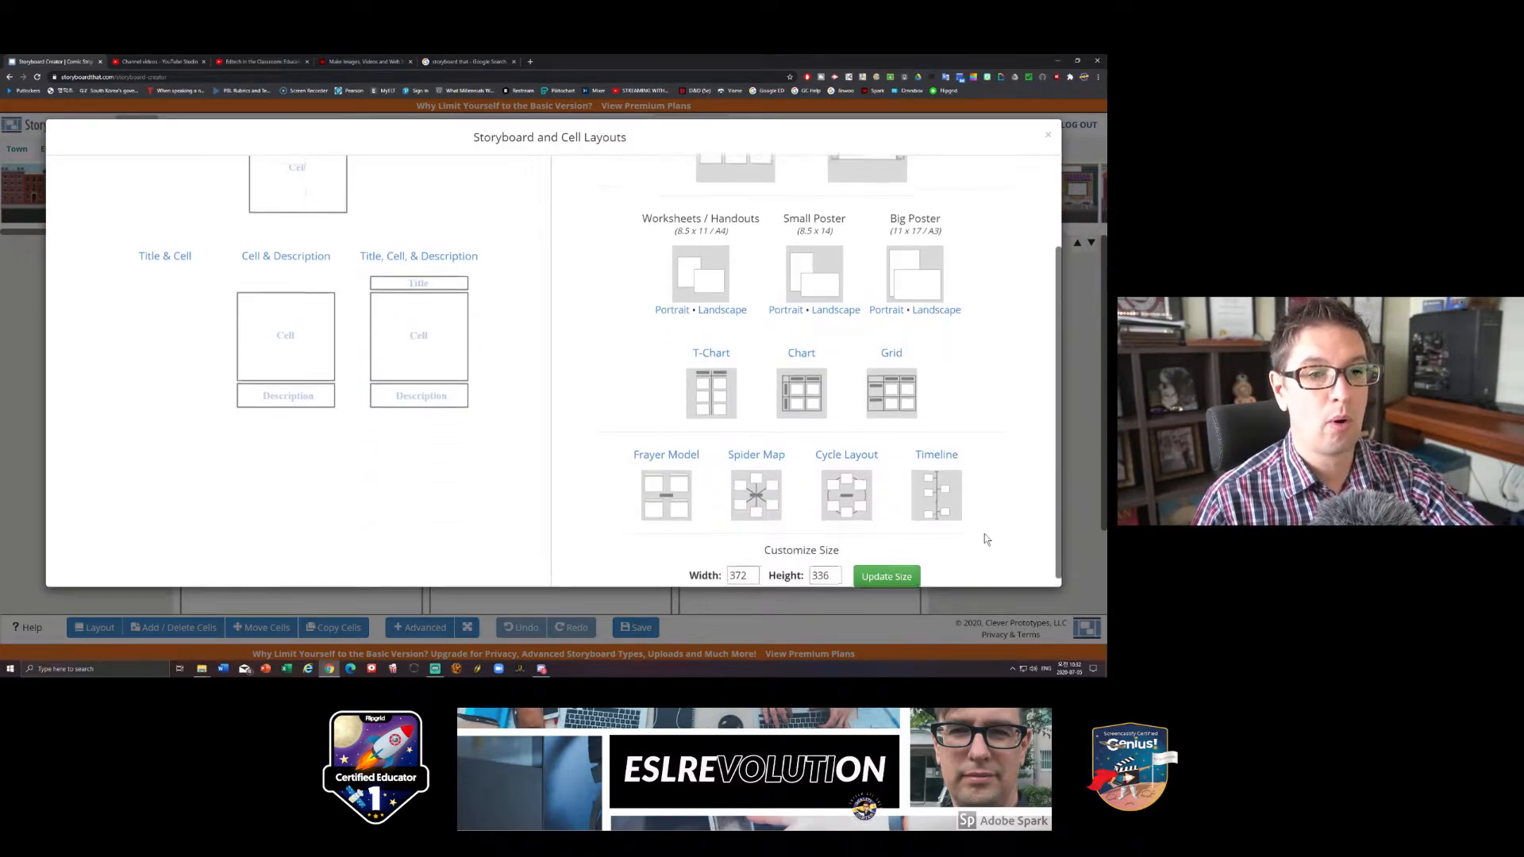
{"action": "scroll", "coordinate": [984, 534], "scroll_direction": "up", "scroll_amount": 2}
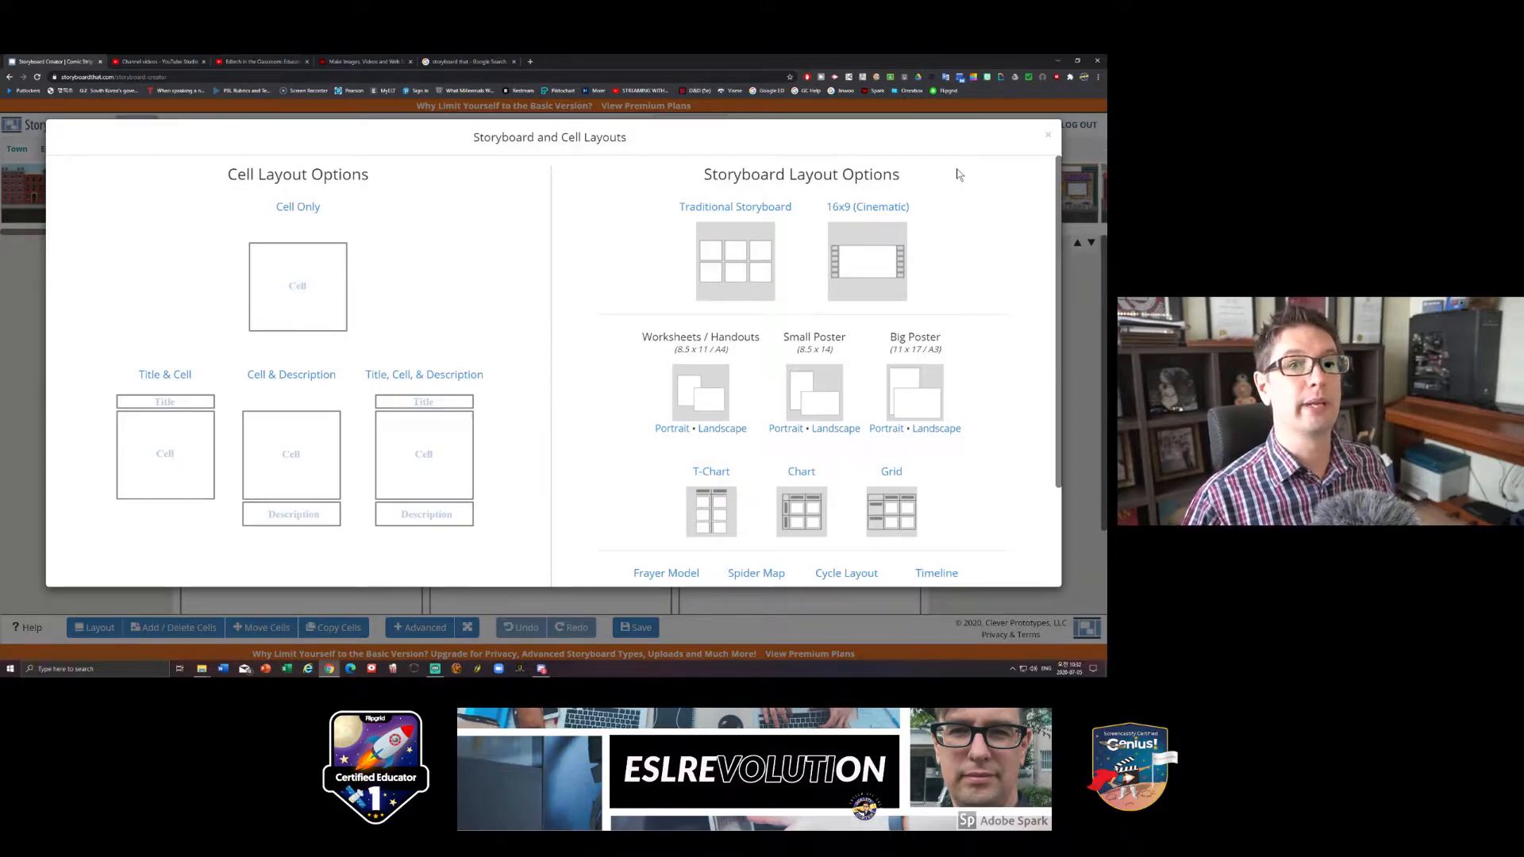
{"action": "left_click", "coordinate": [1049, 137]}
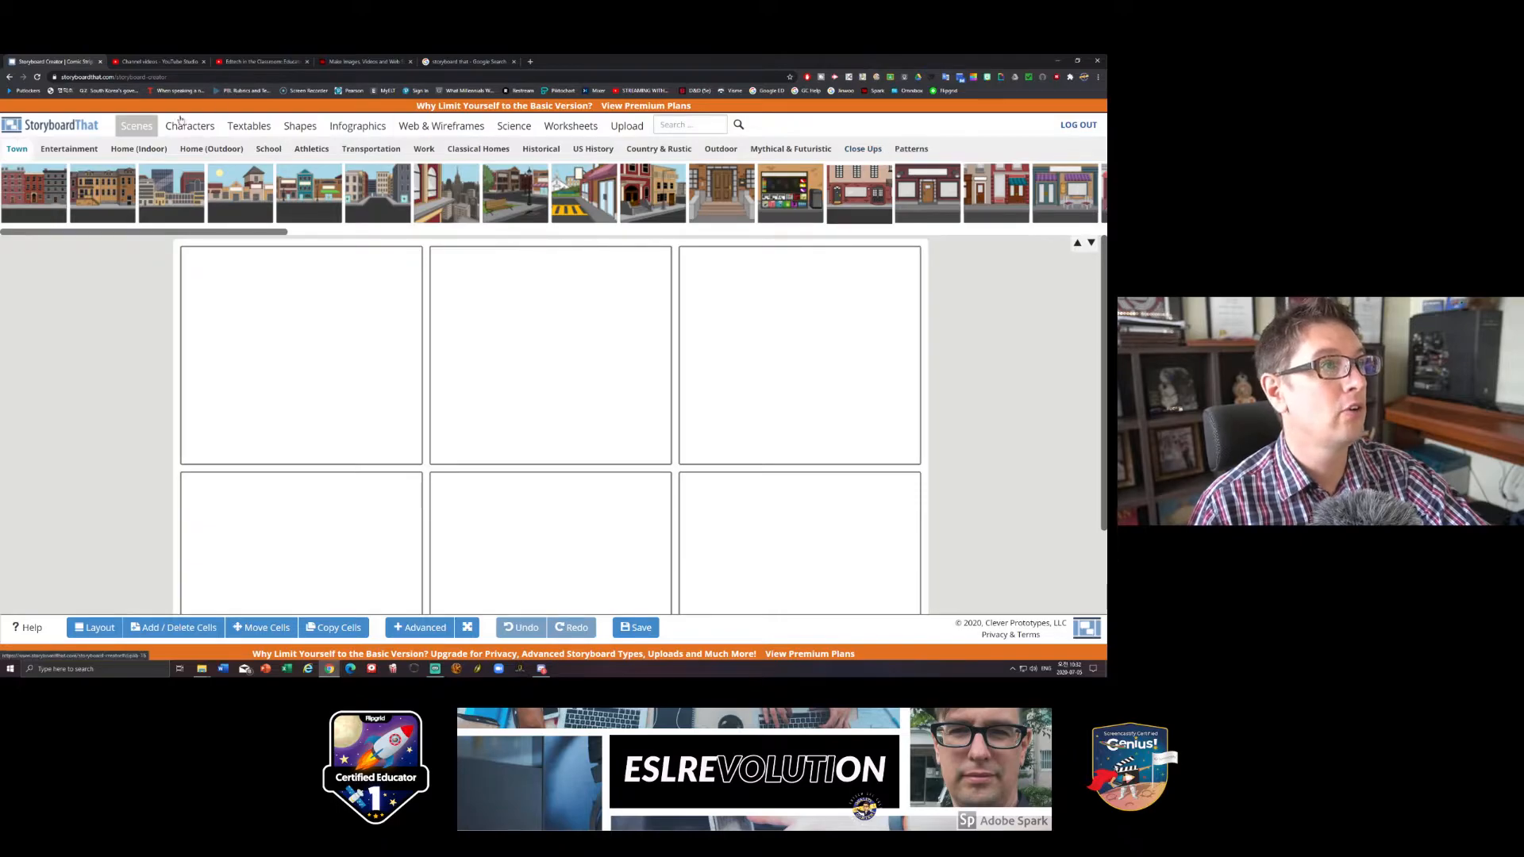
- Examine the asset libraries for characters, textables, shapes, infographics, web and wireframes, science and worksheets, including the worksheet templates
{"action": "left_click", "coordinate": [186, 131]}
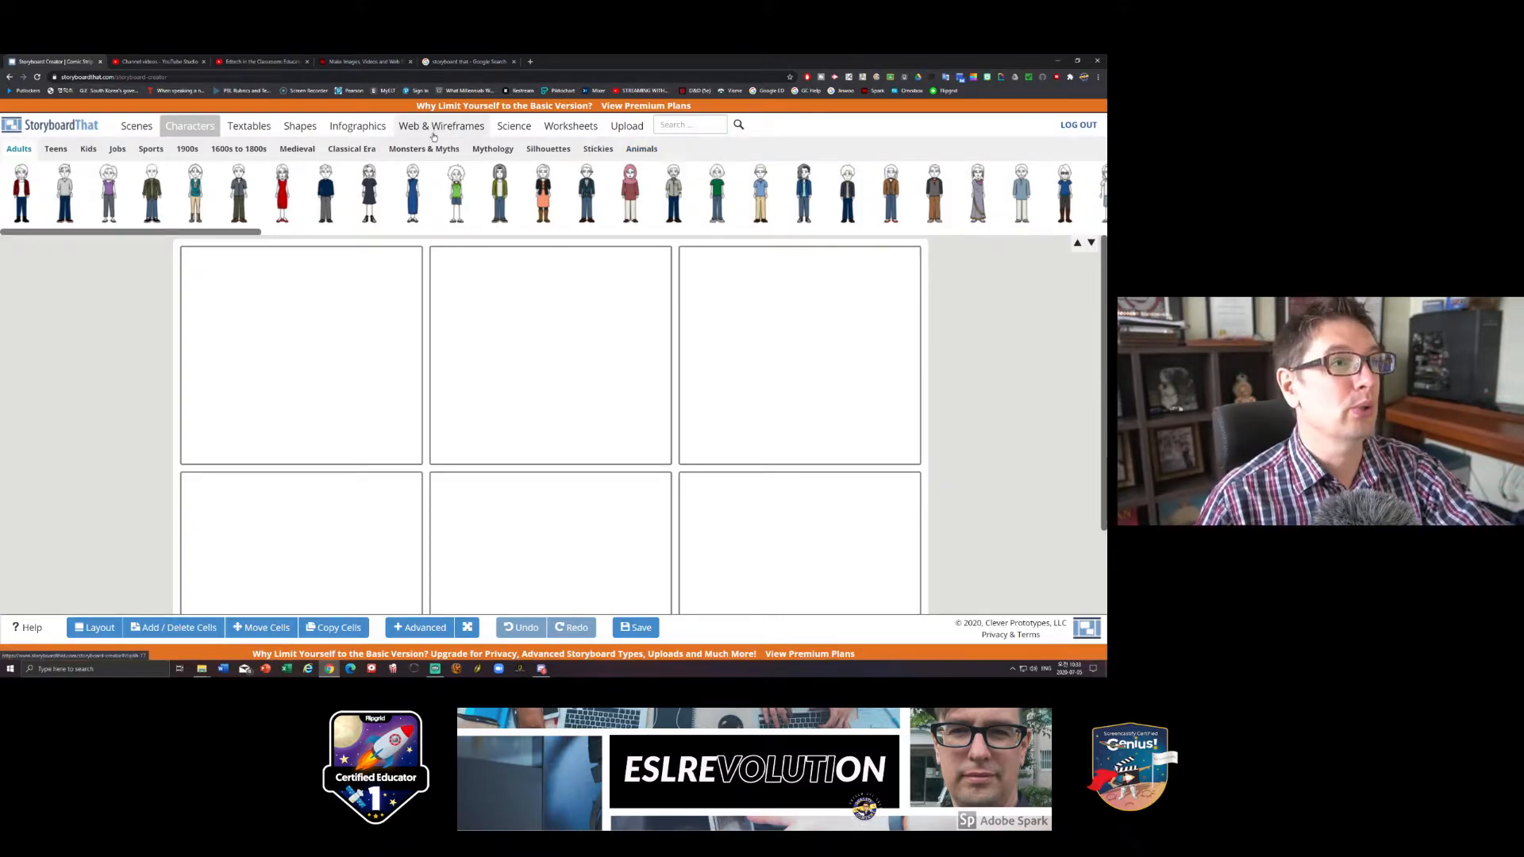
{"action": "left_click", "coordinate": [254, 132]}
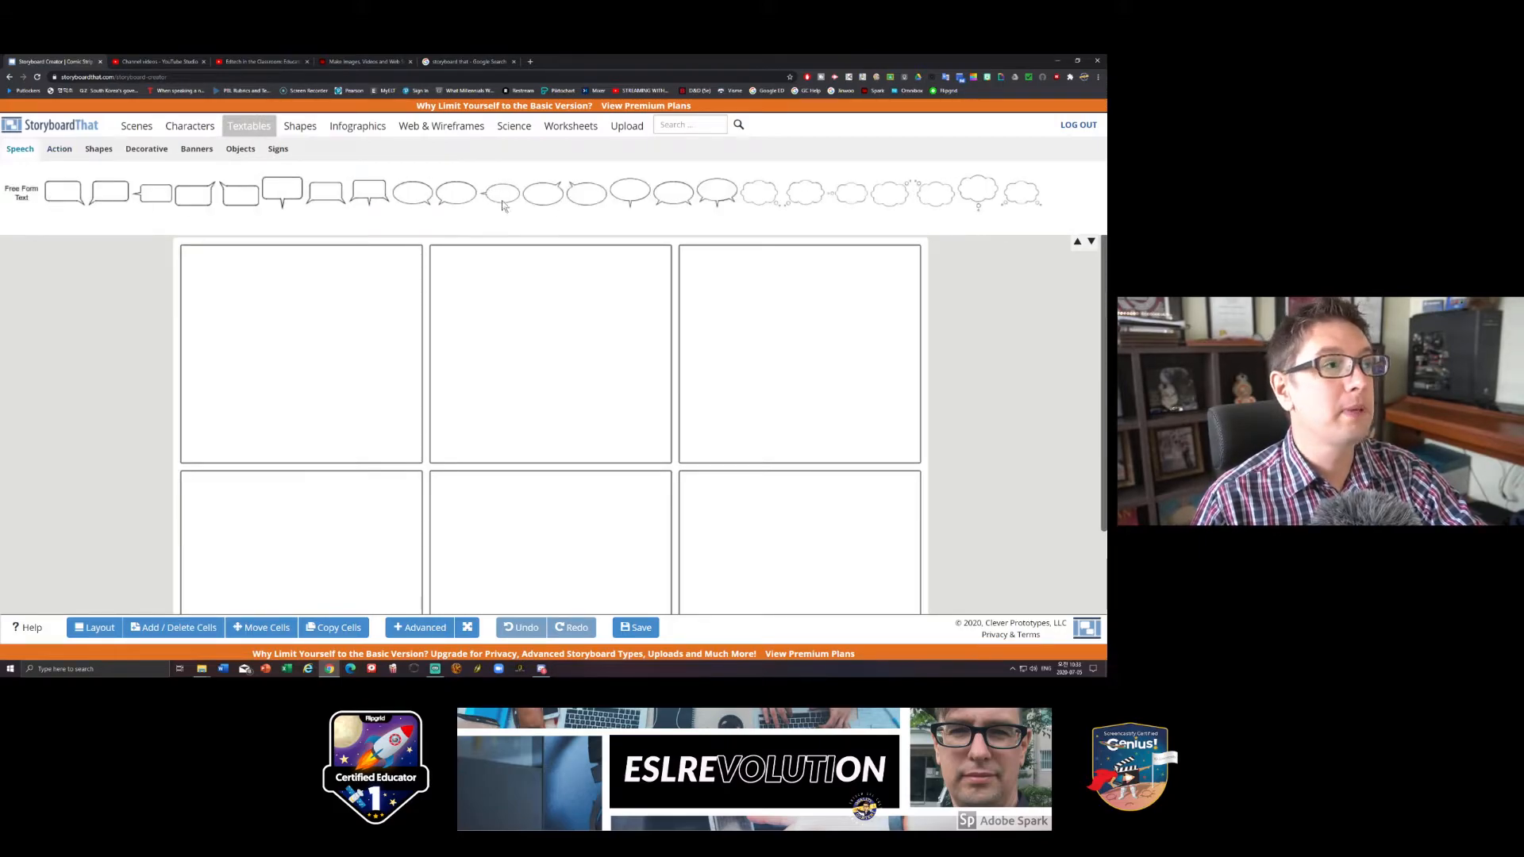
{"action": "left_click", "coordinate": [299, 130]}
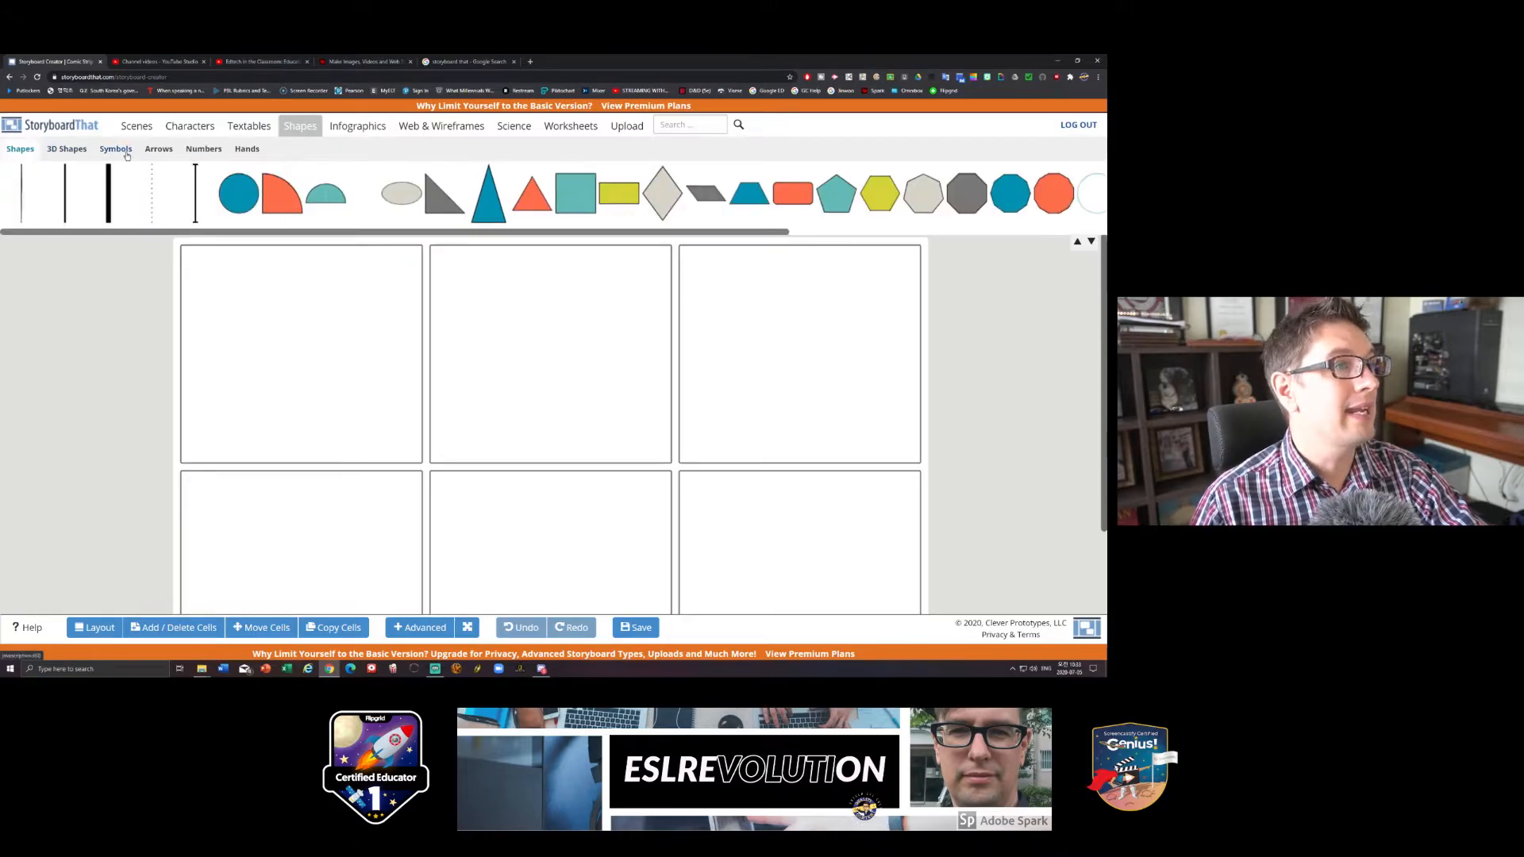
{"action": "left_click", "coordinate": [358, 125]}
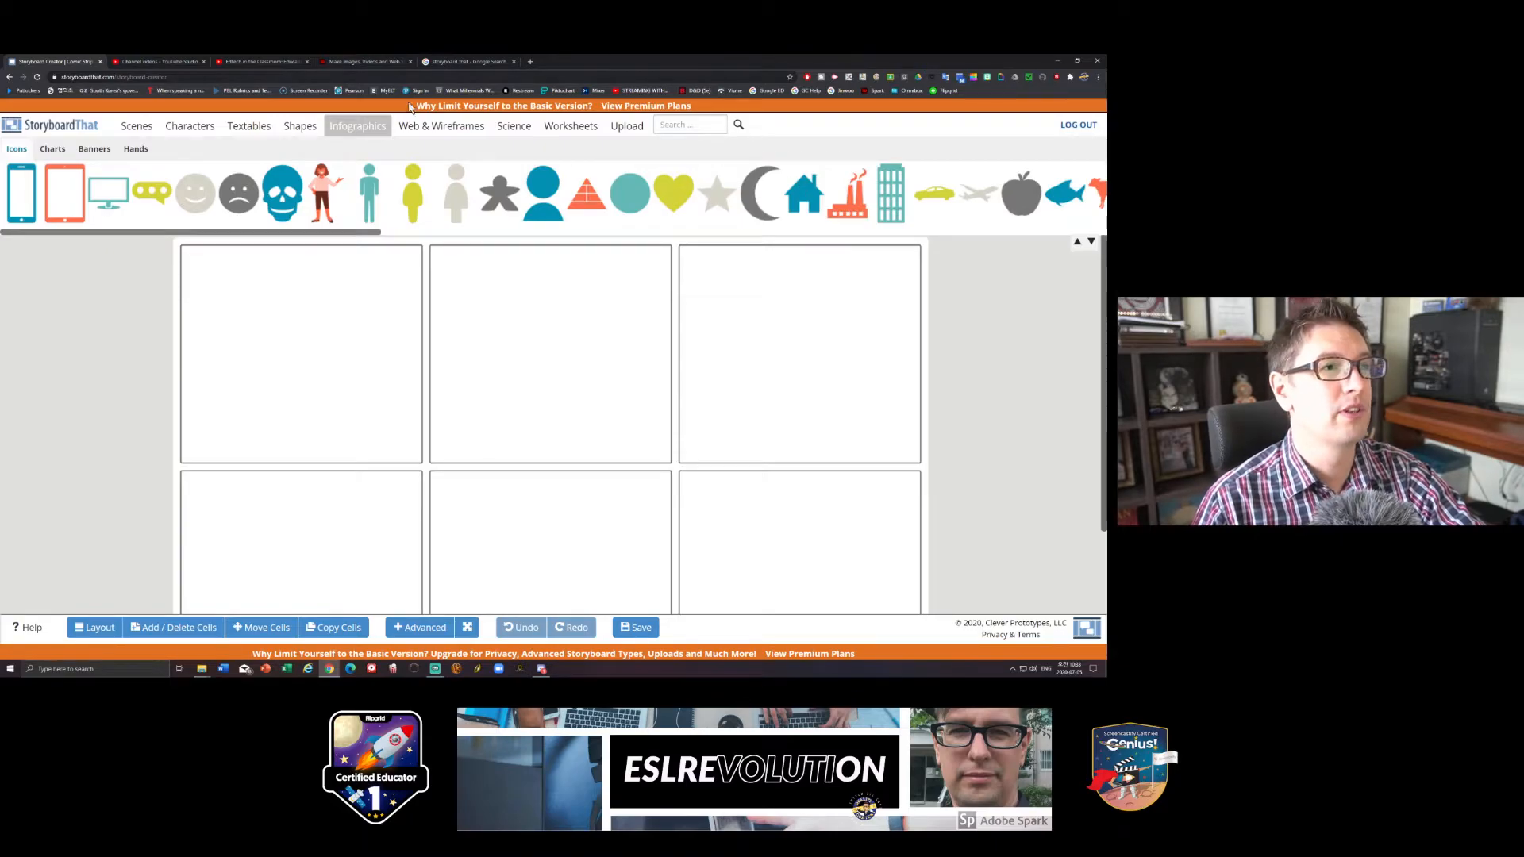
{"action": "left_click", "coordinate": [428, 132]}
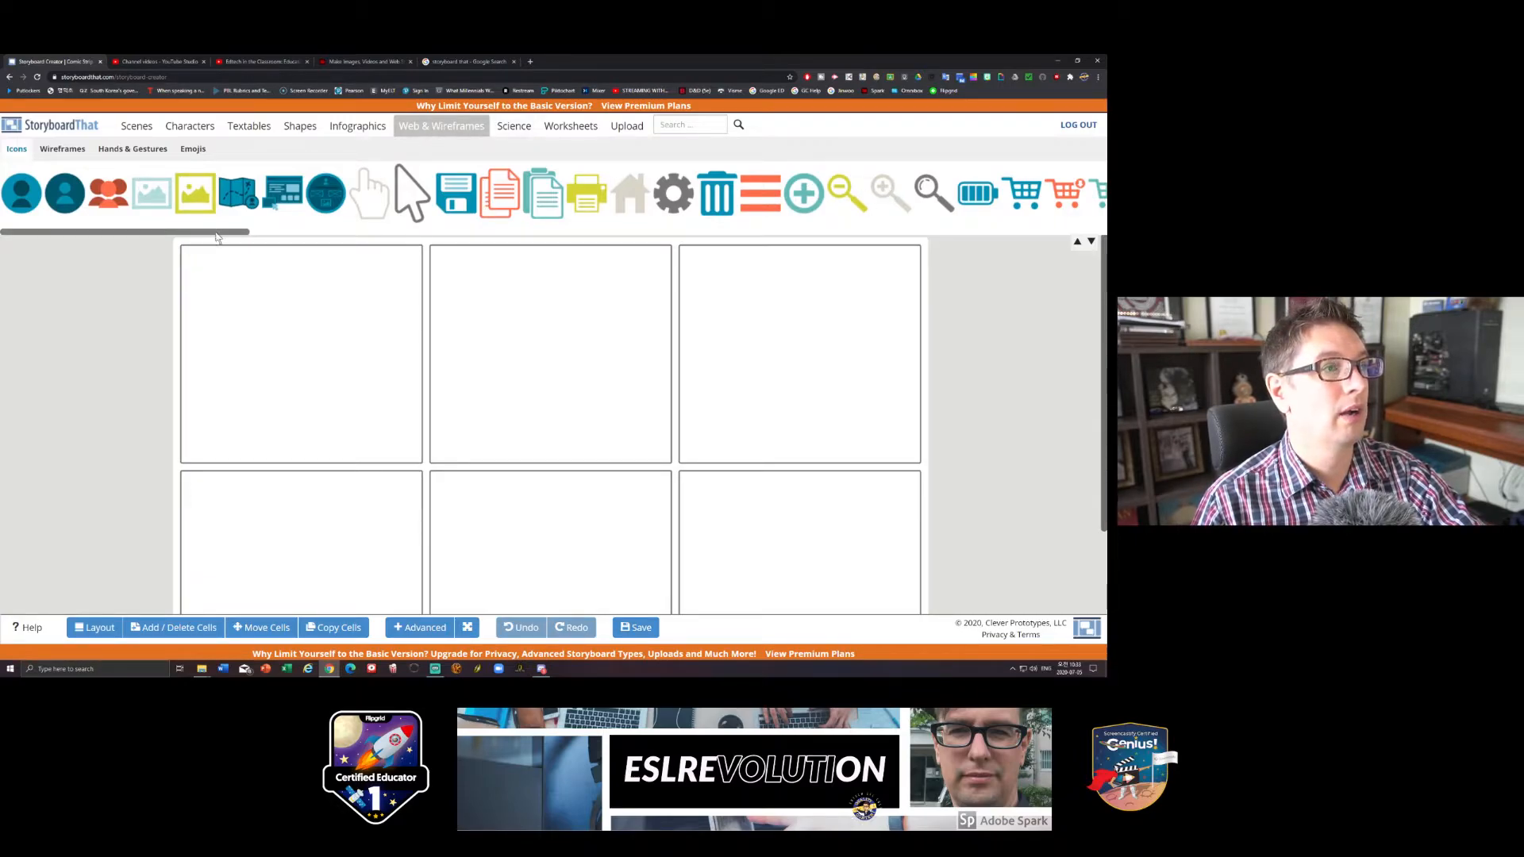
{"action": "left_click_drag", "start_coordinate": [215, 235], "coordinate": [672, 270]}
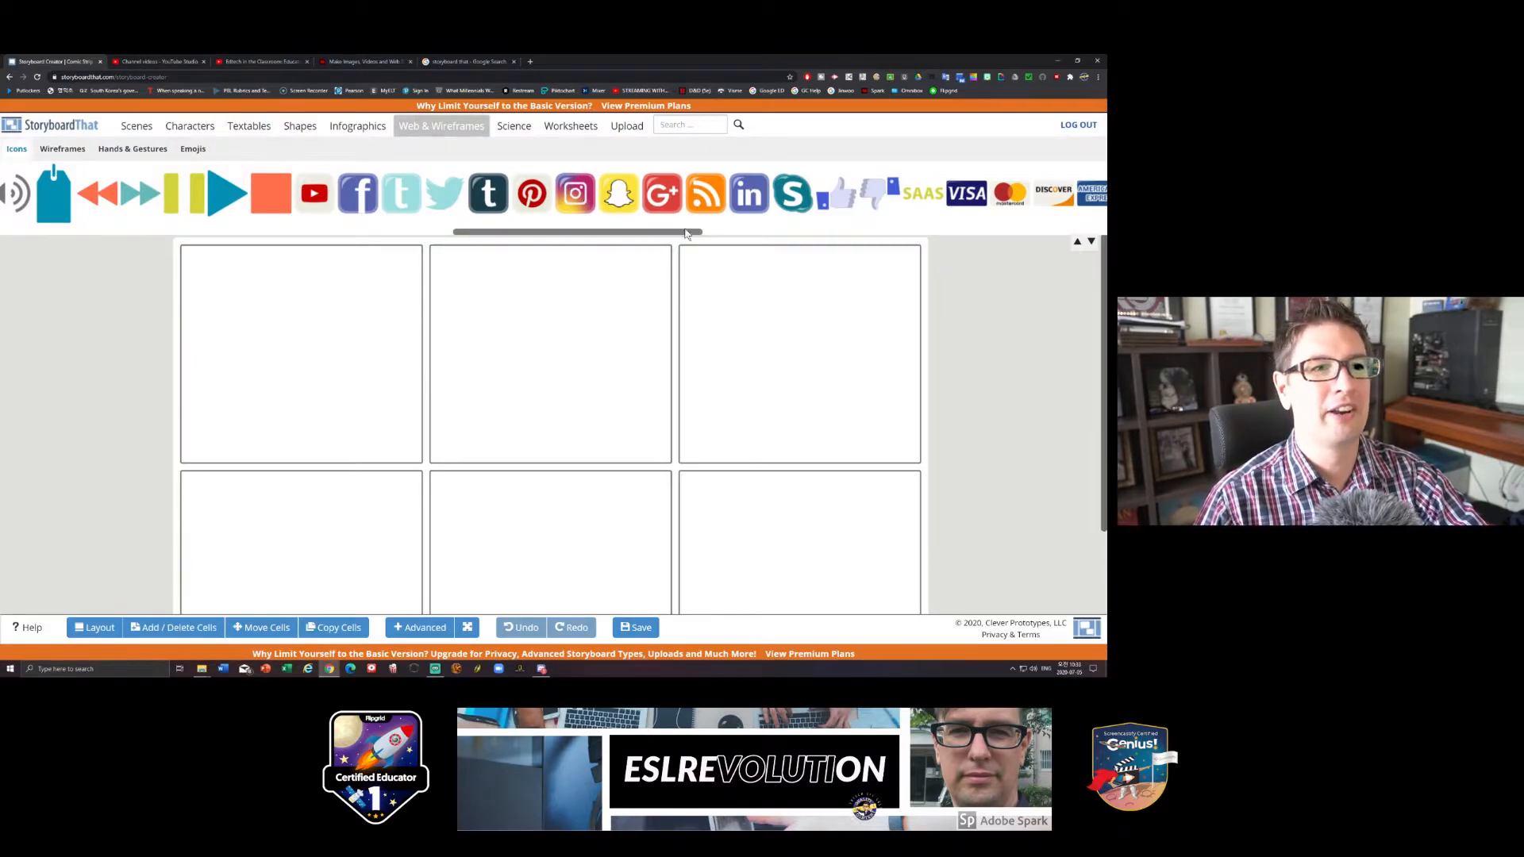
{"action": "left_click_drag", "start_coordinate": [687, 238], "coordinate": [926, 238]}
{"action": "left_click", "coordinate": [525, 129]}
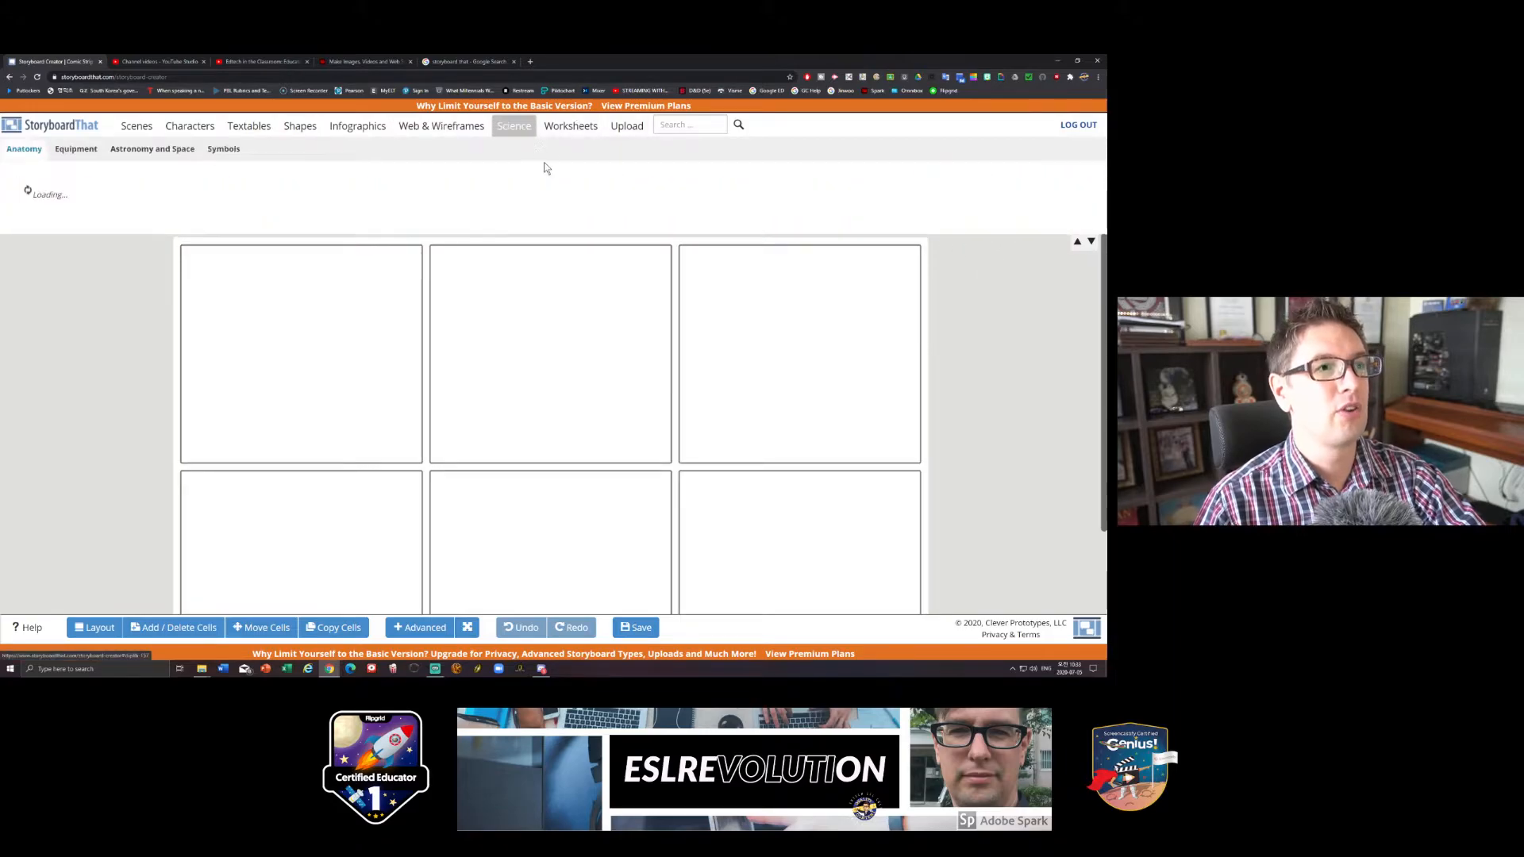
{"action": "left_click", "coordinate": [569, 129]}
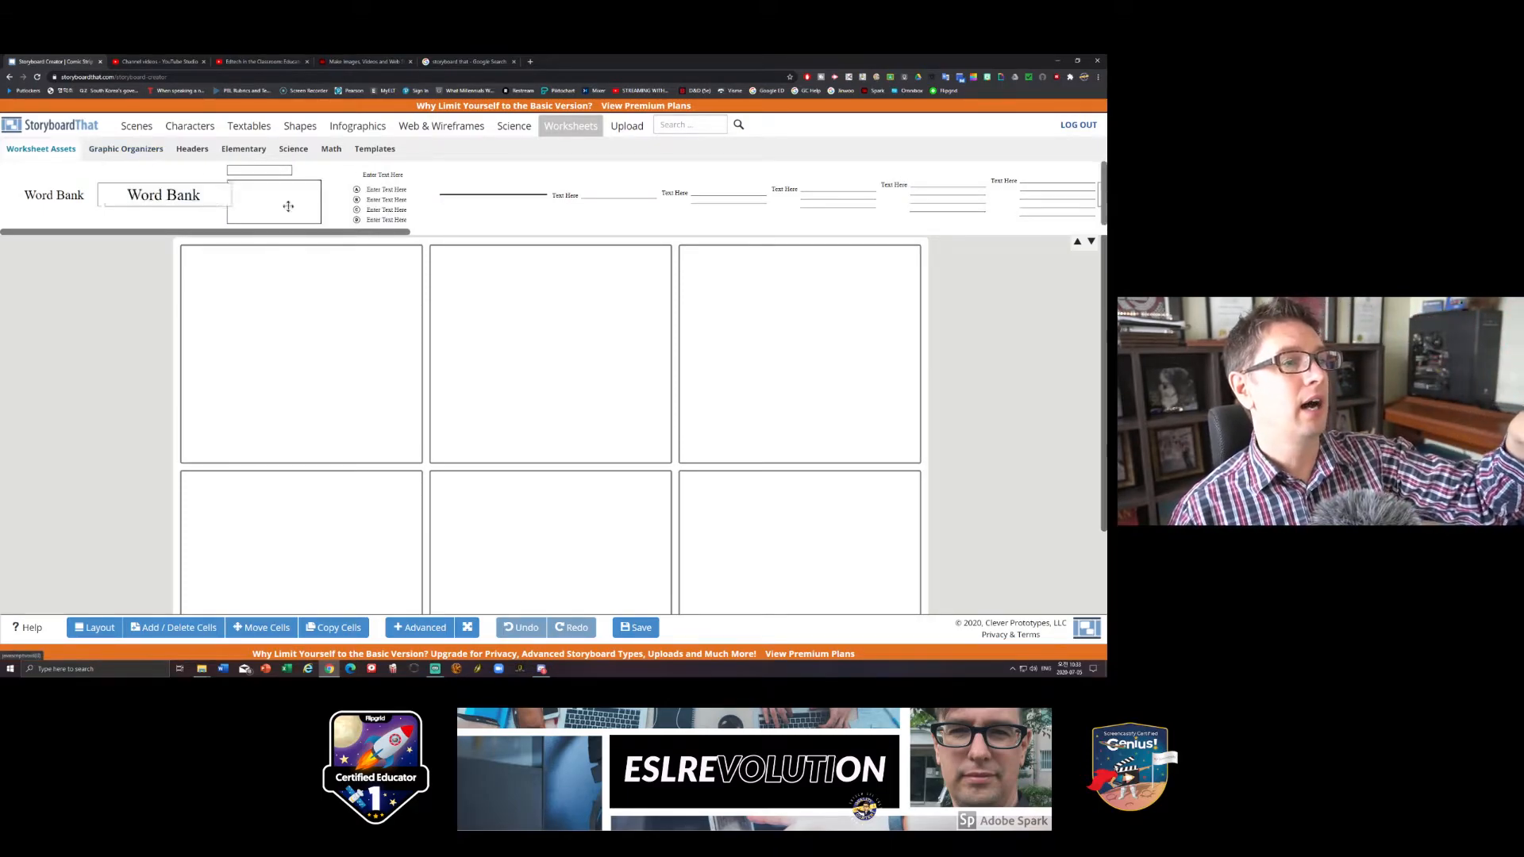
{"action": "left_click", "coordinate": [374, 150]}
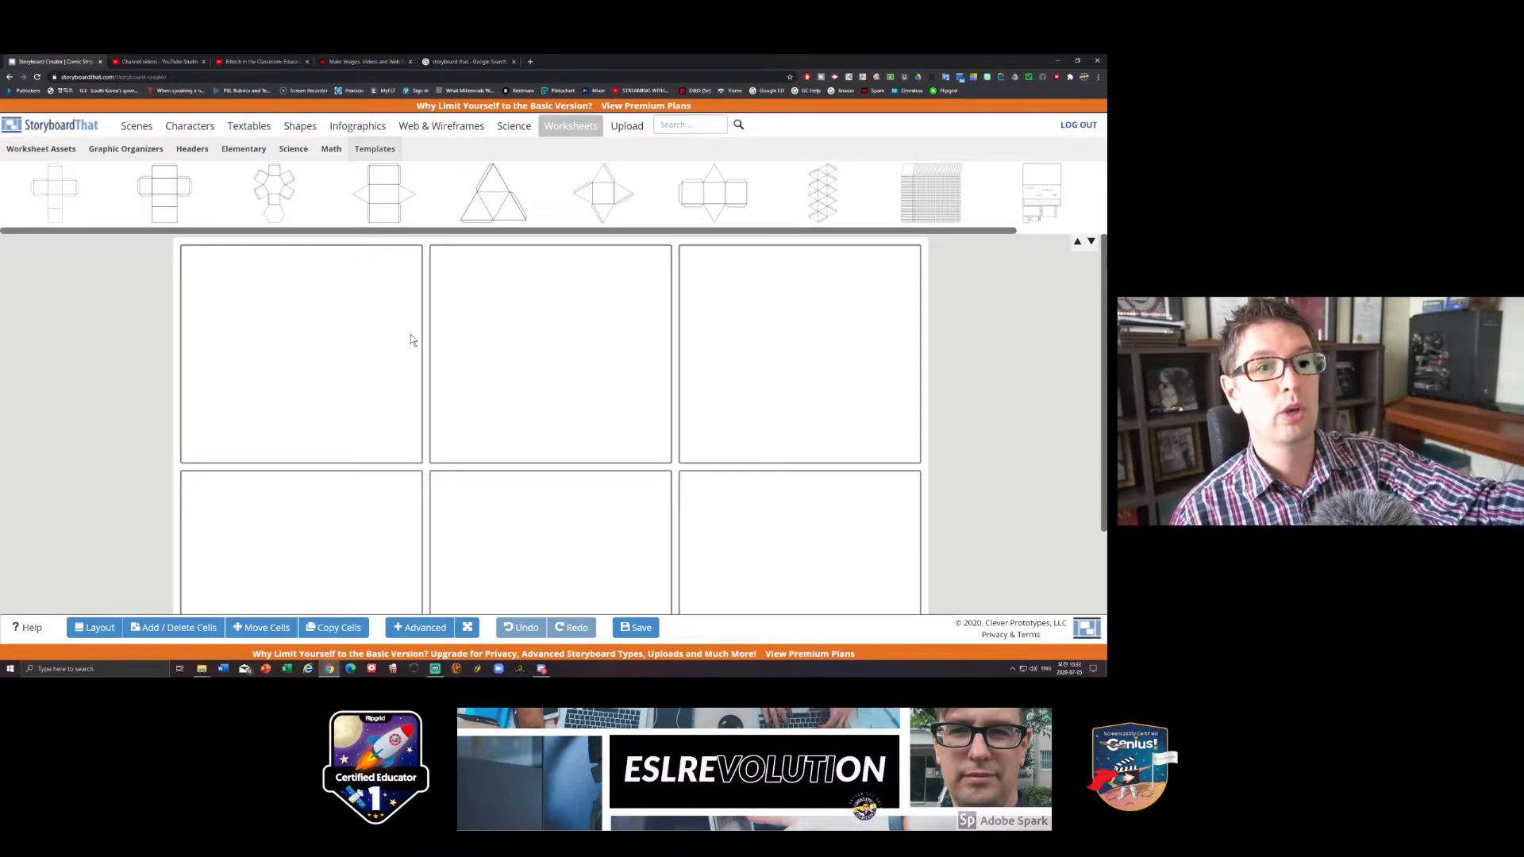
- Place the grey restaurant kitchen scene from the Entertainment scenes in the first cell and view its filter options without applying one
{"action": "left_click", "coordinate": [137, 126]}
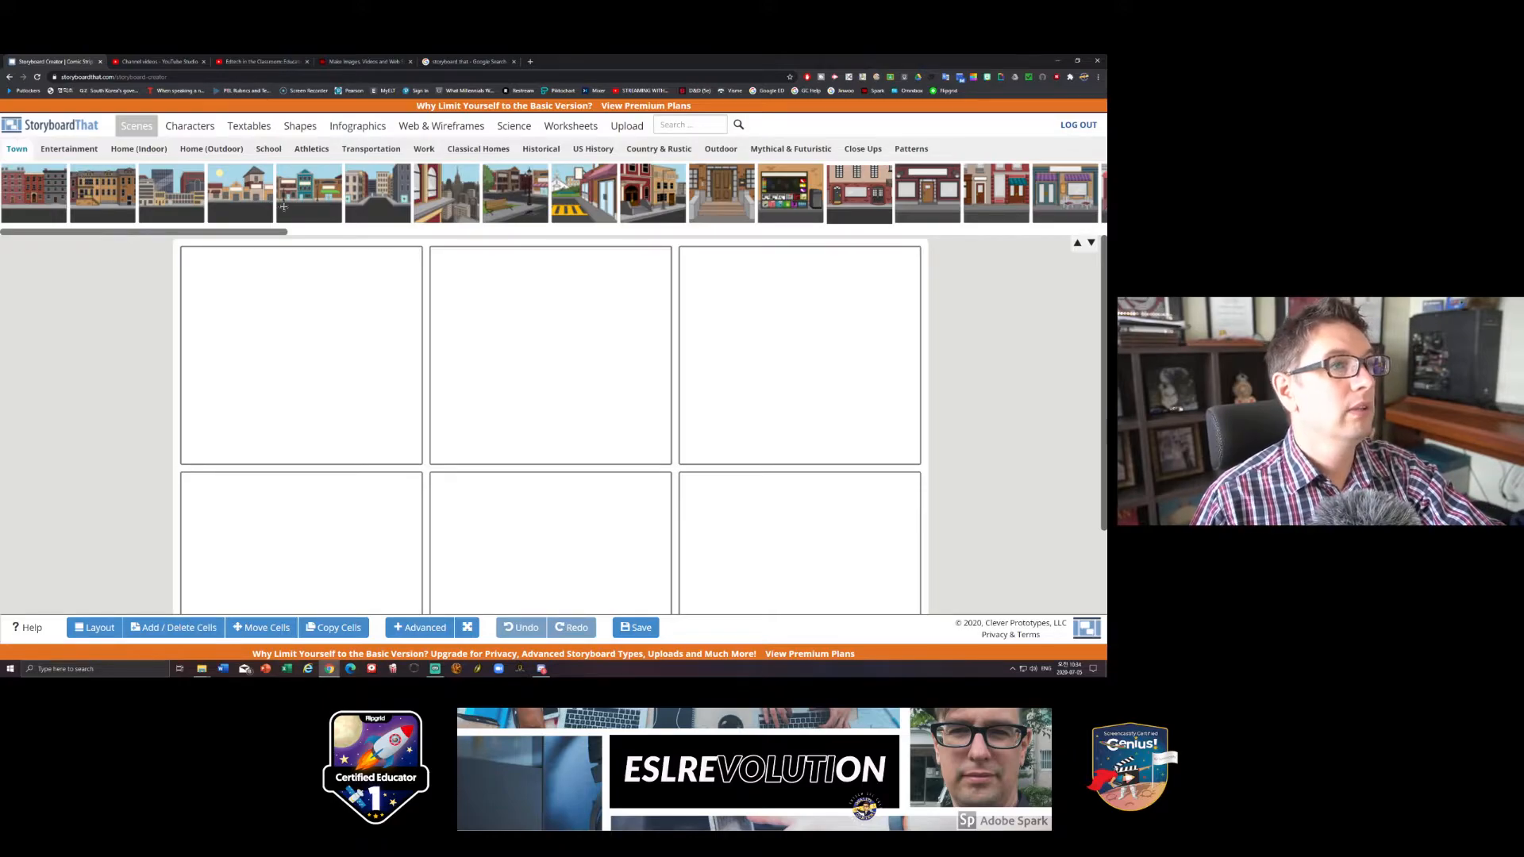
{"action": "left_click_drag", "start_coordinate": [270, 236], "coordinate": [292, 235]}
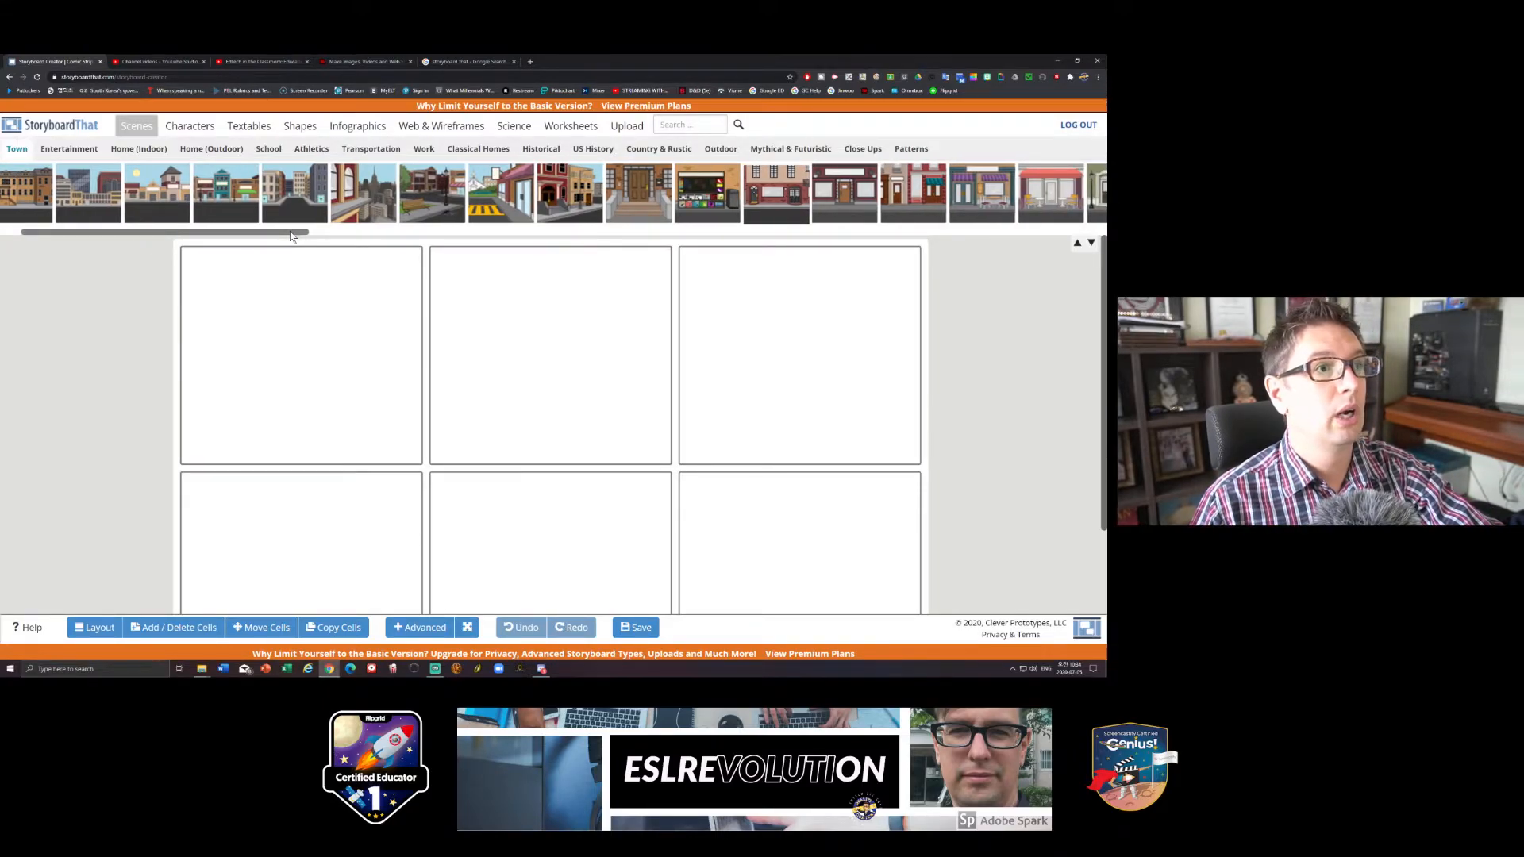
{"action": "left_click_drag", "start_coordinate": [292, 235], "coordinate": [247, 236]}
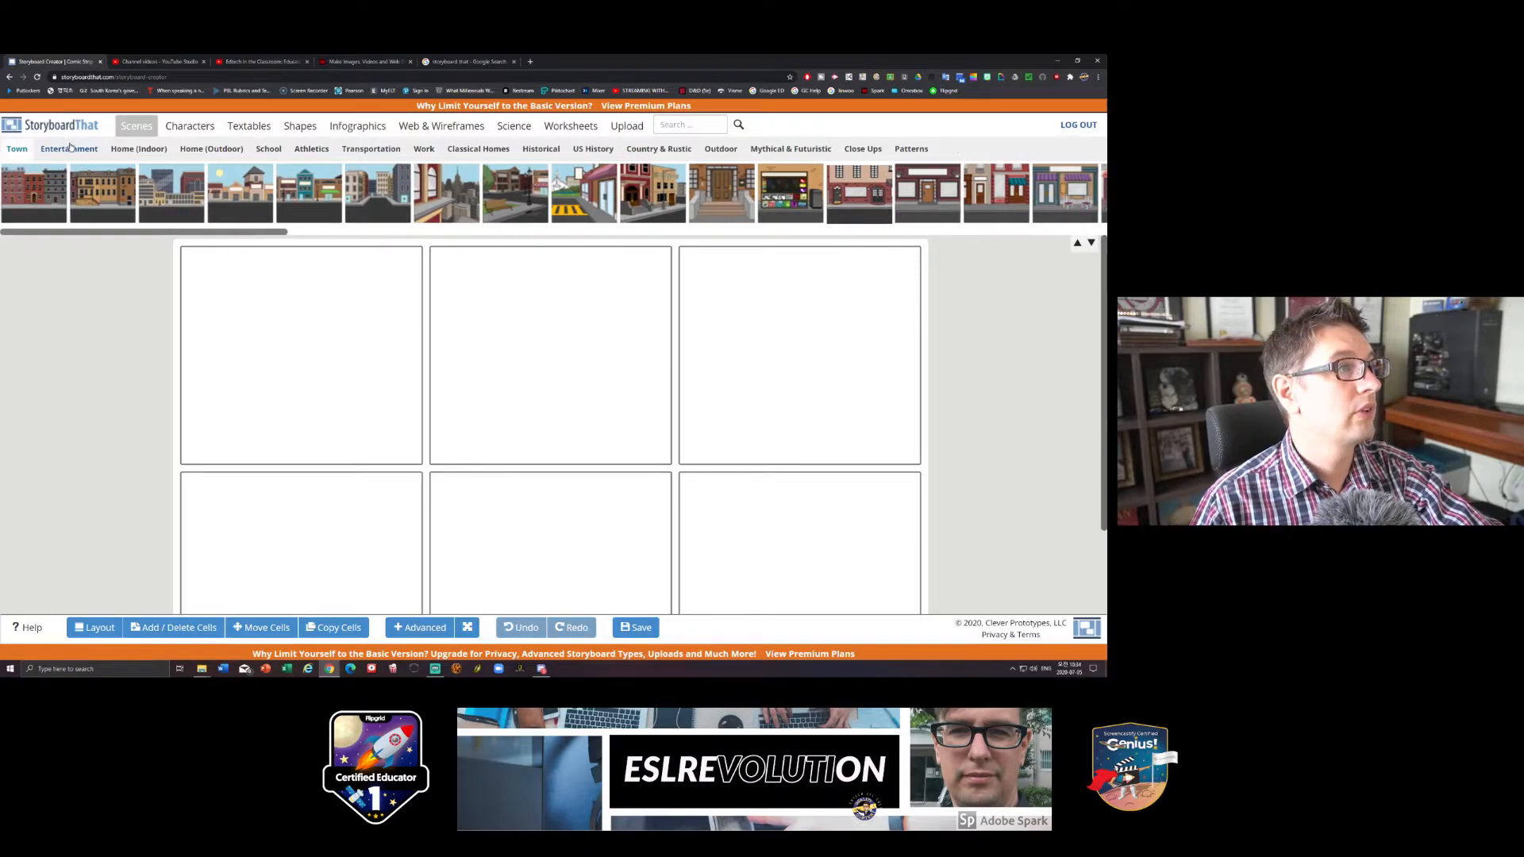
{"action": "left_click", "coordinate": [69, 148]}
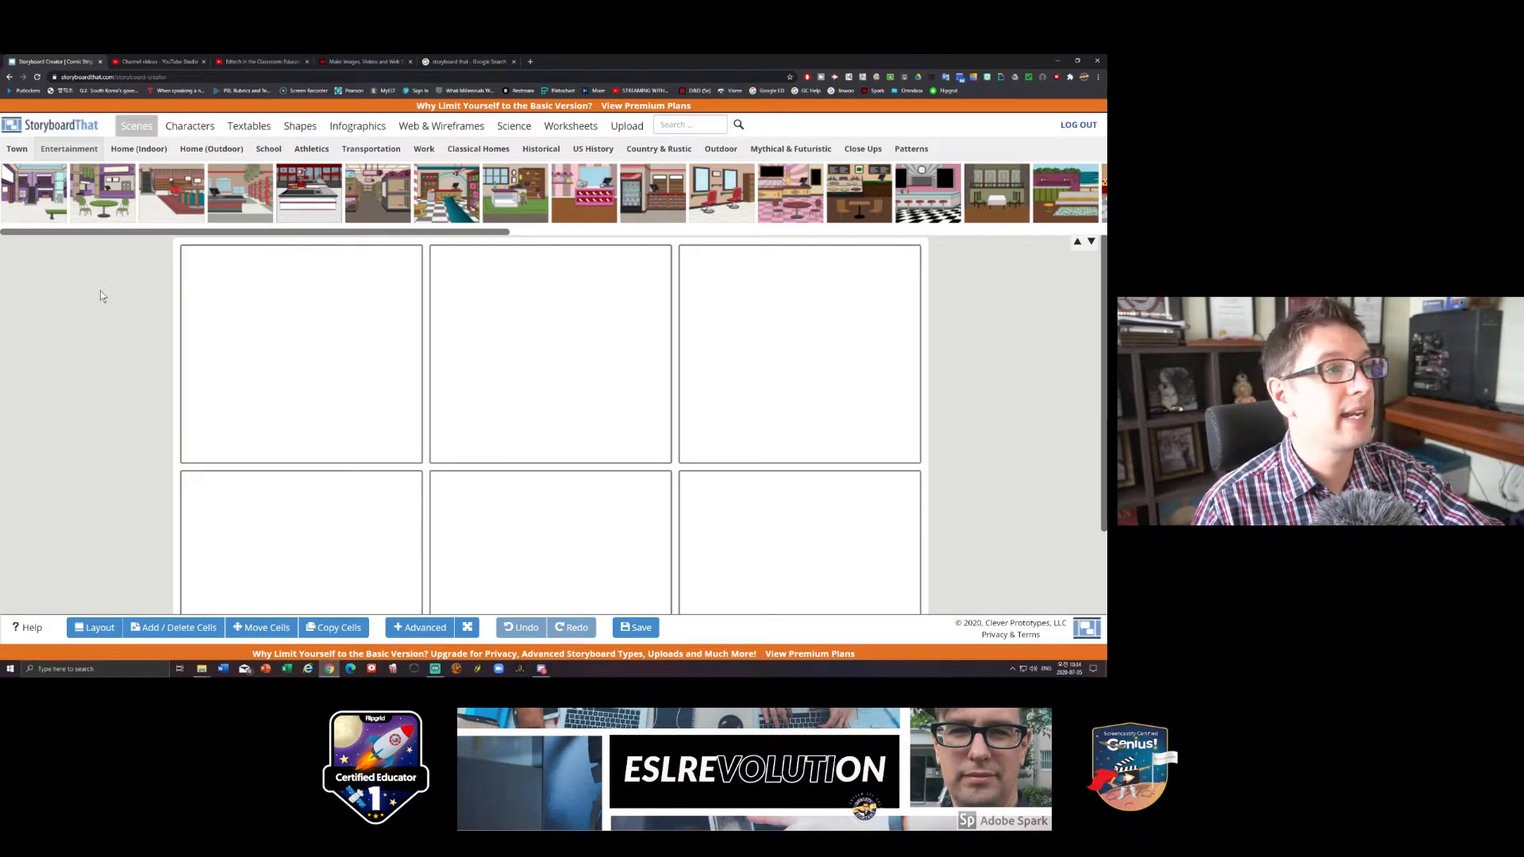
{"action": "left_click_drag", "start_coordinate": [176, 236], "coordinate": [489, 251]}
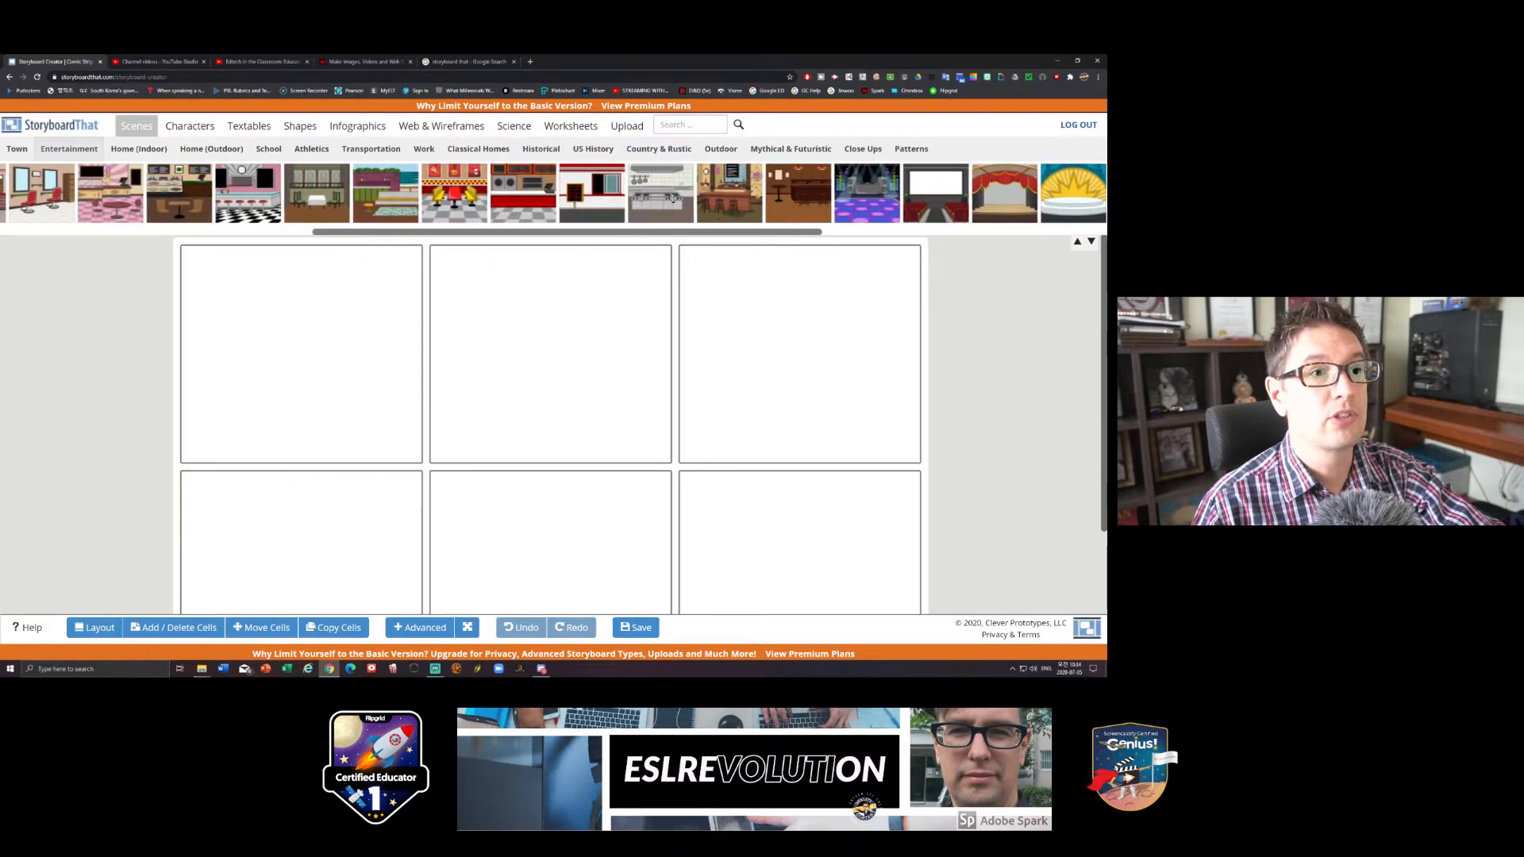
{"action": "left_click_drag", "start_coordinate": [664, 191], "coordinate": [298, 350]}
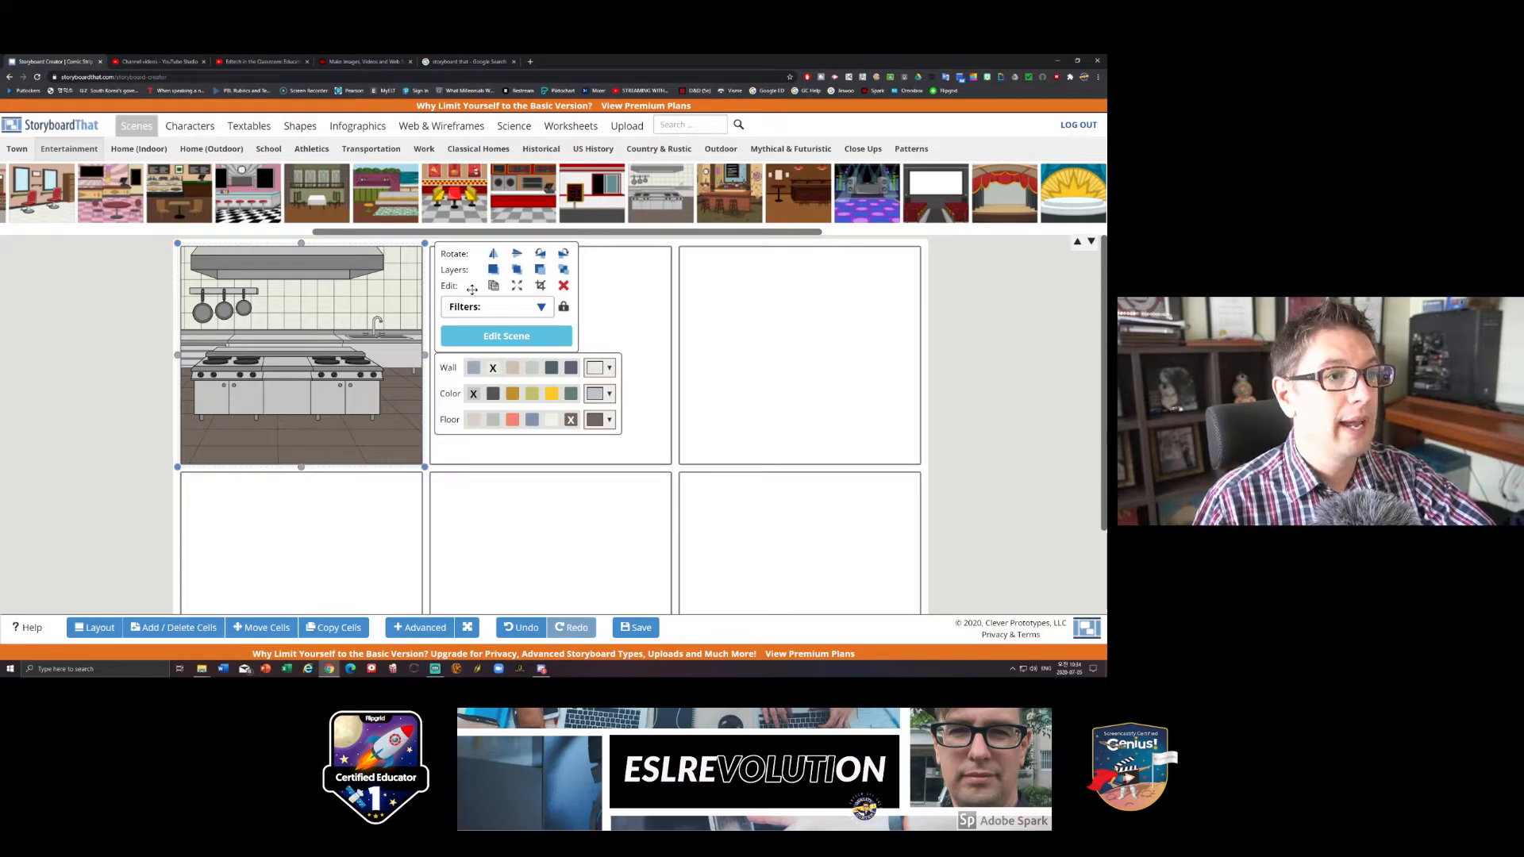
{"action": "left_click", "coordinate": [542, 308]}
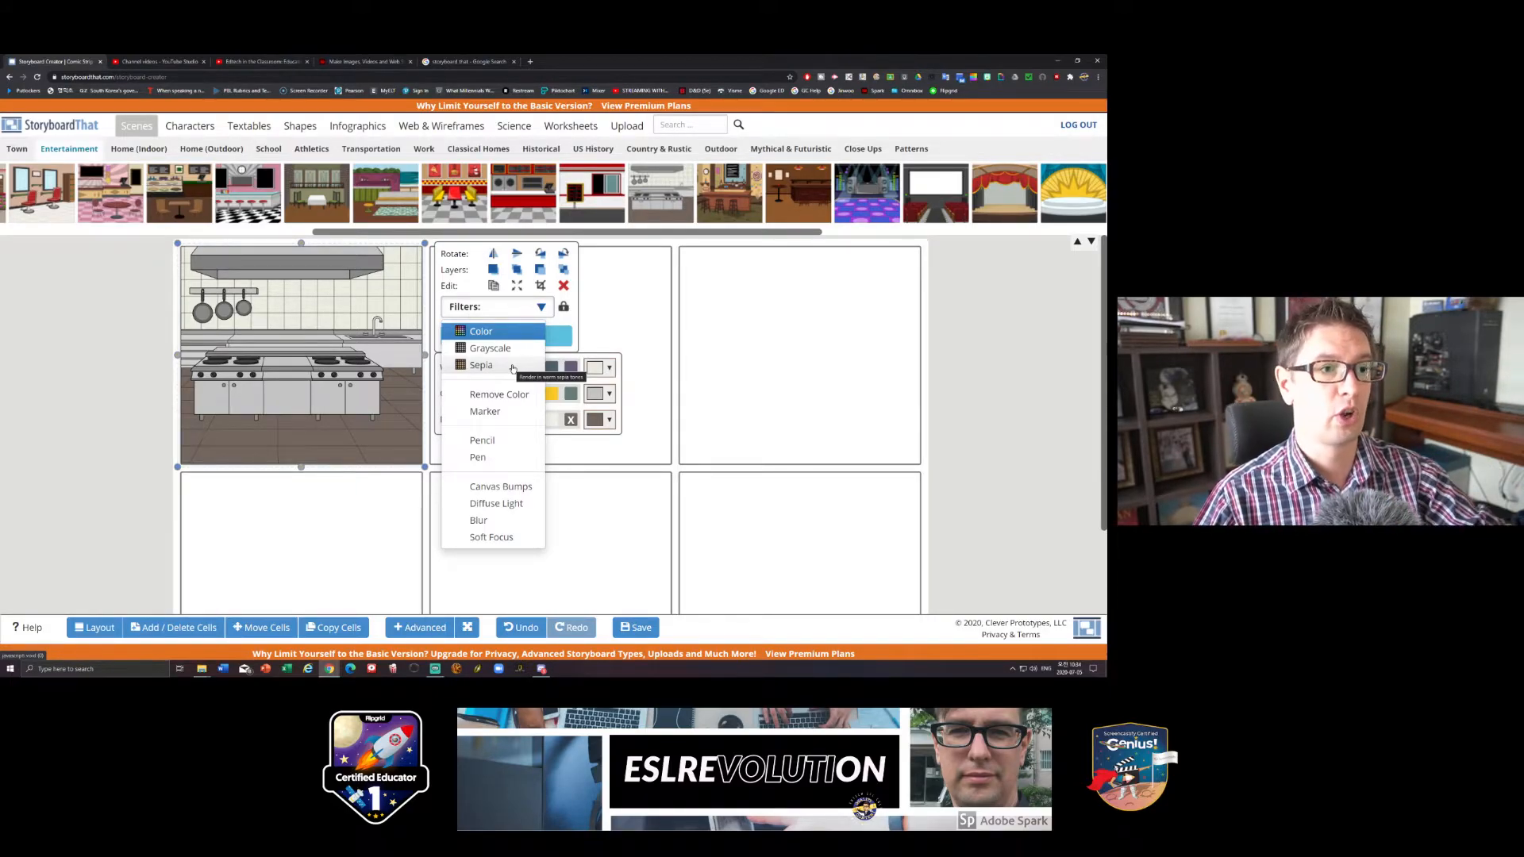
{"action": "left_click", "coordinate": [650, 321]}
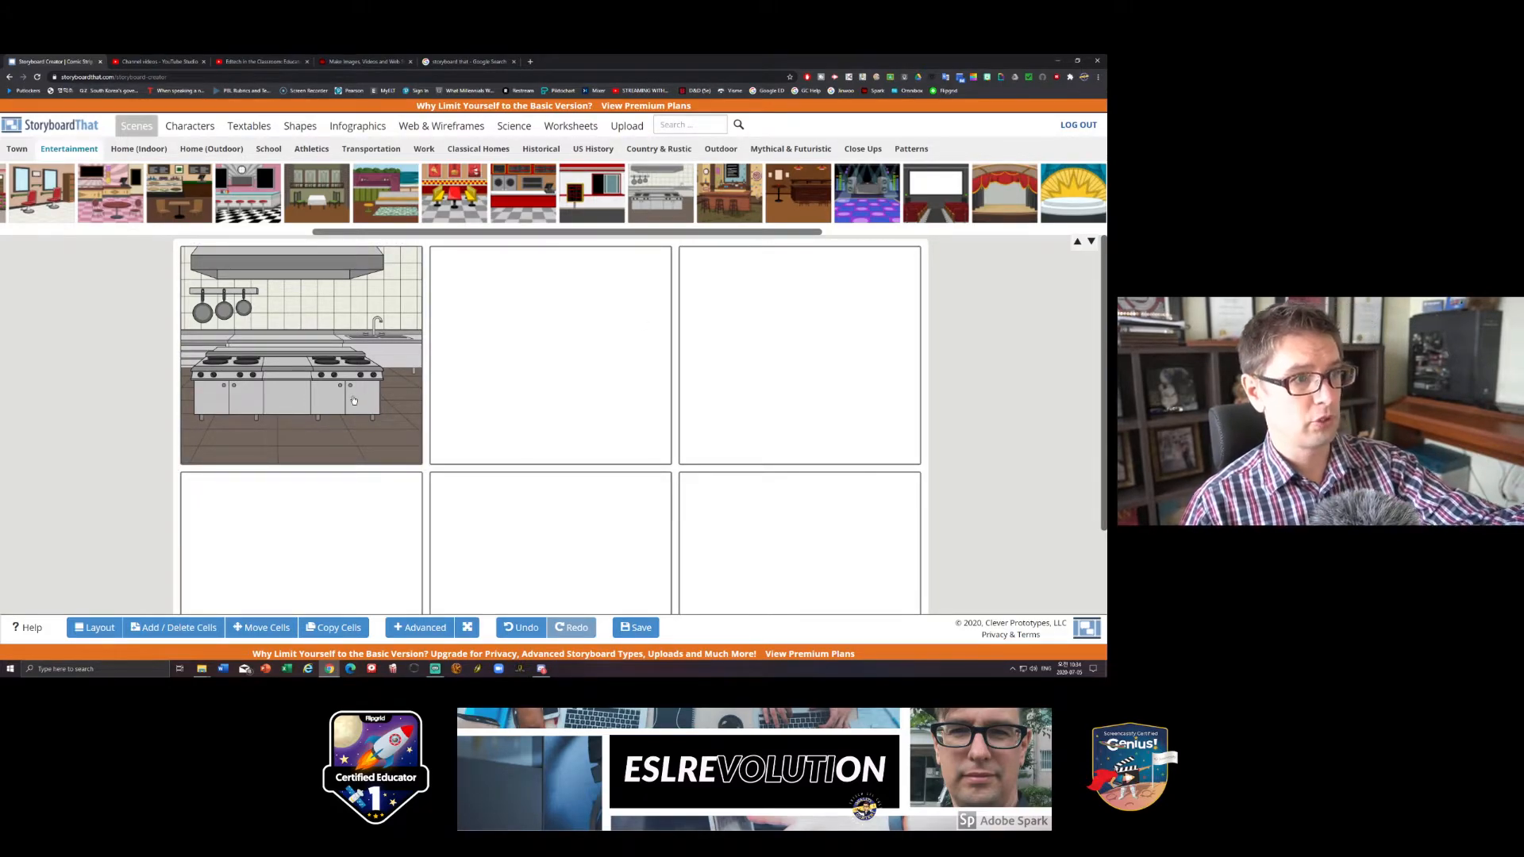
- Place the adult man in a light grey shirt and navy pants at the kitchen cell's left side and enlarge him slightly
{"action": "left_click", "coordinate": [195, 127]}
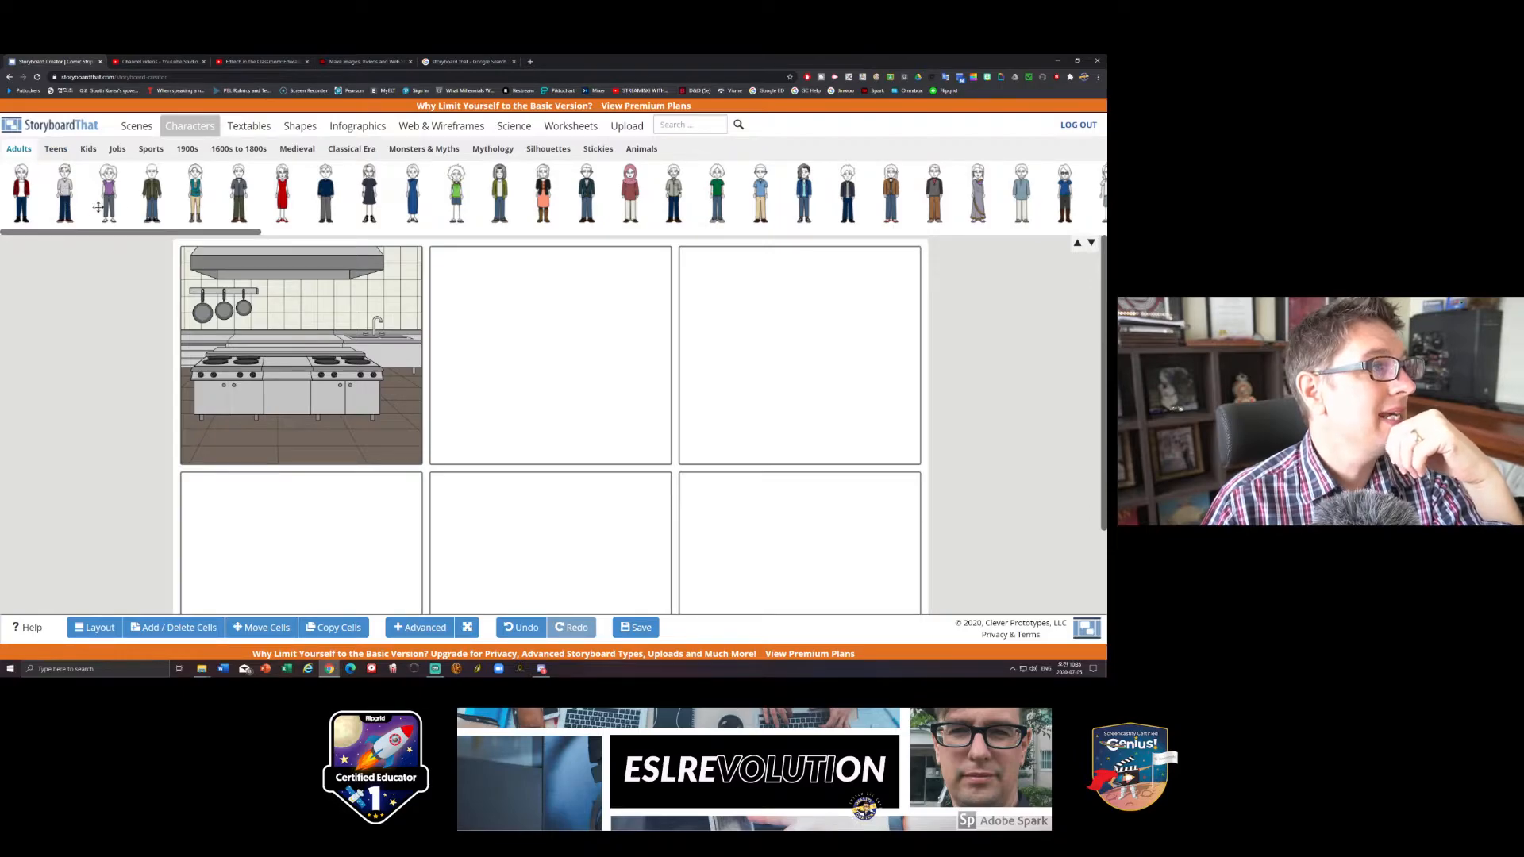
{"action": "left_click_drag", "start_coordinate": [65, 194], "coordinate": [237, 393]}
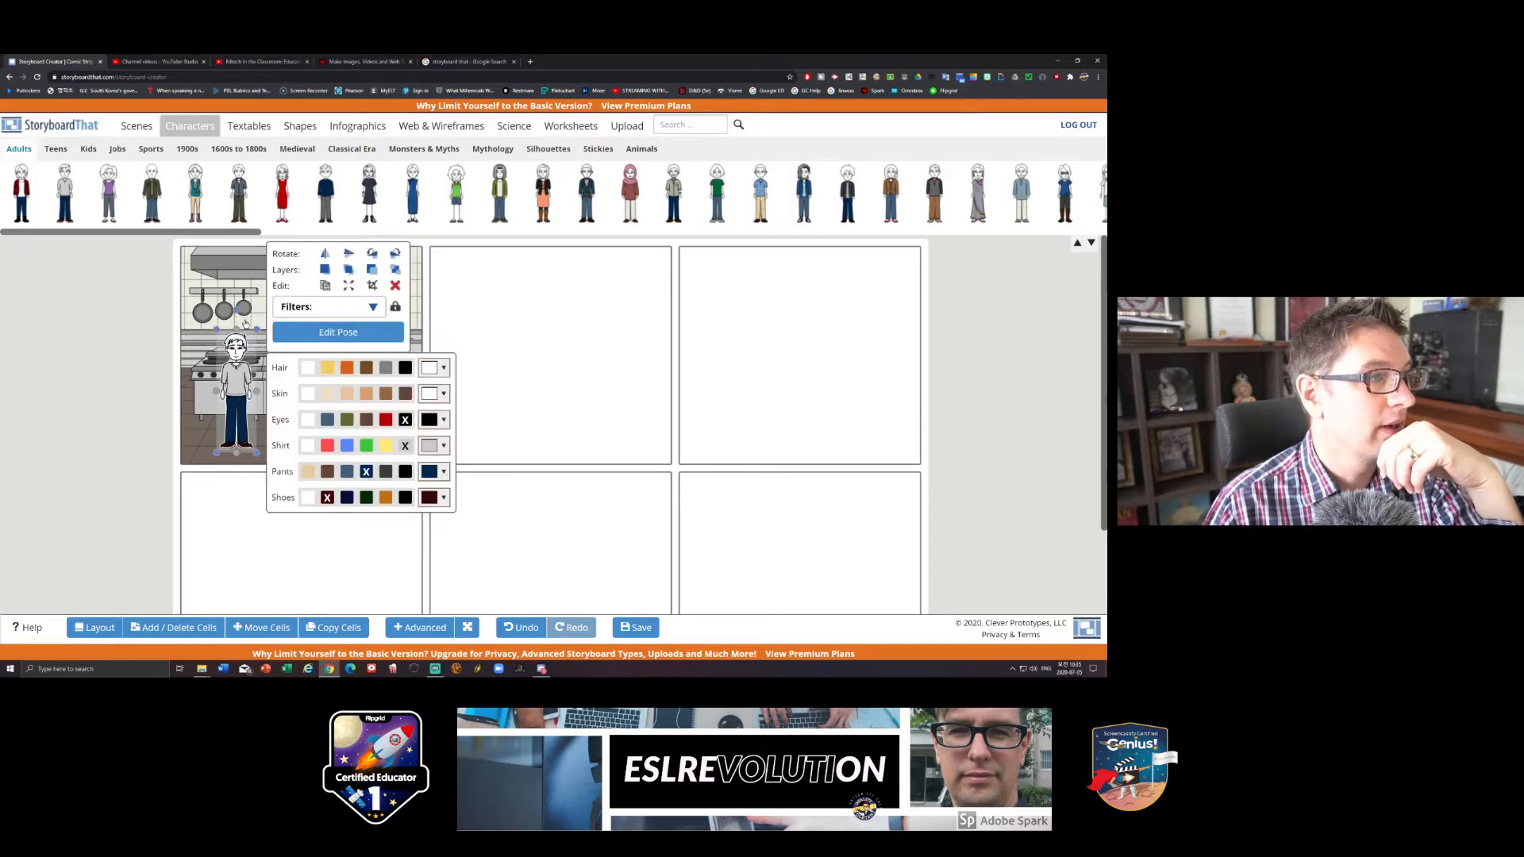
{"action": "left_click", "coordinate": [562, 360]}
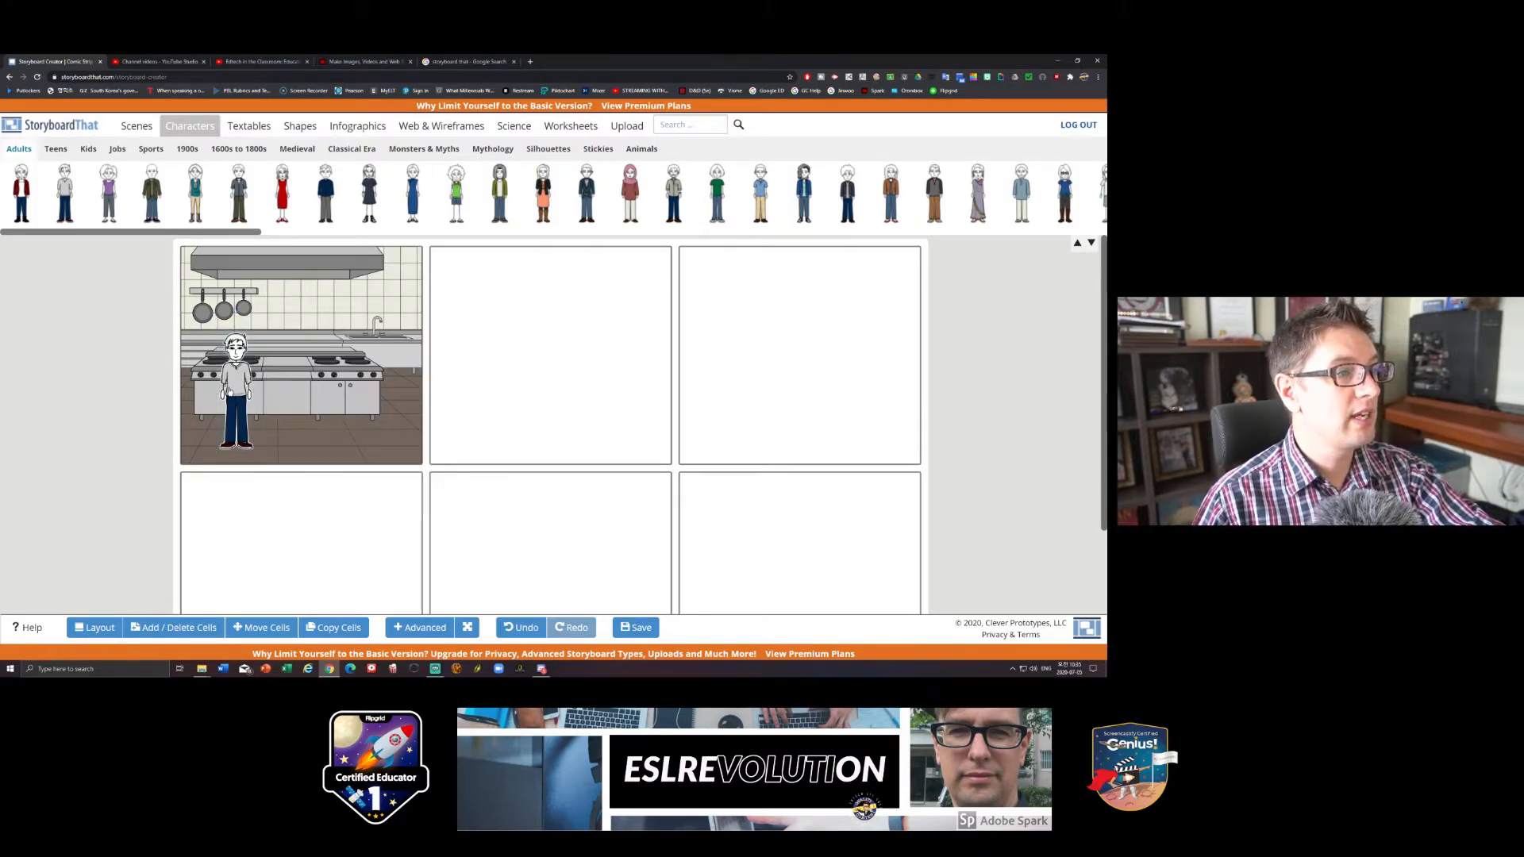
{"action": "left_click", "coordinate": [236, 386]}
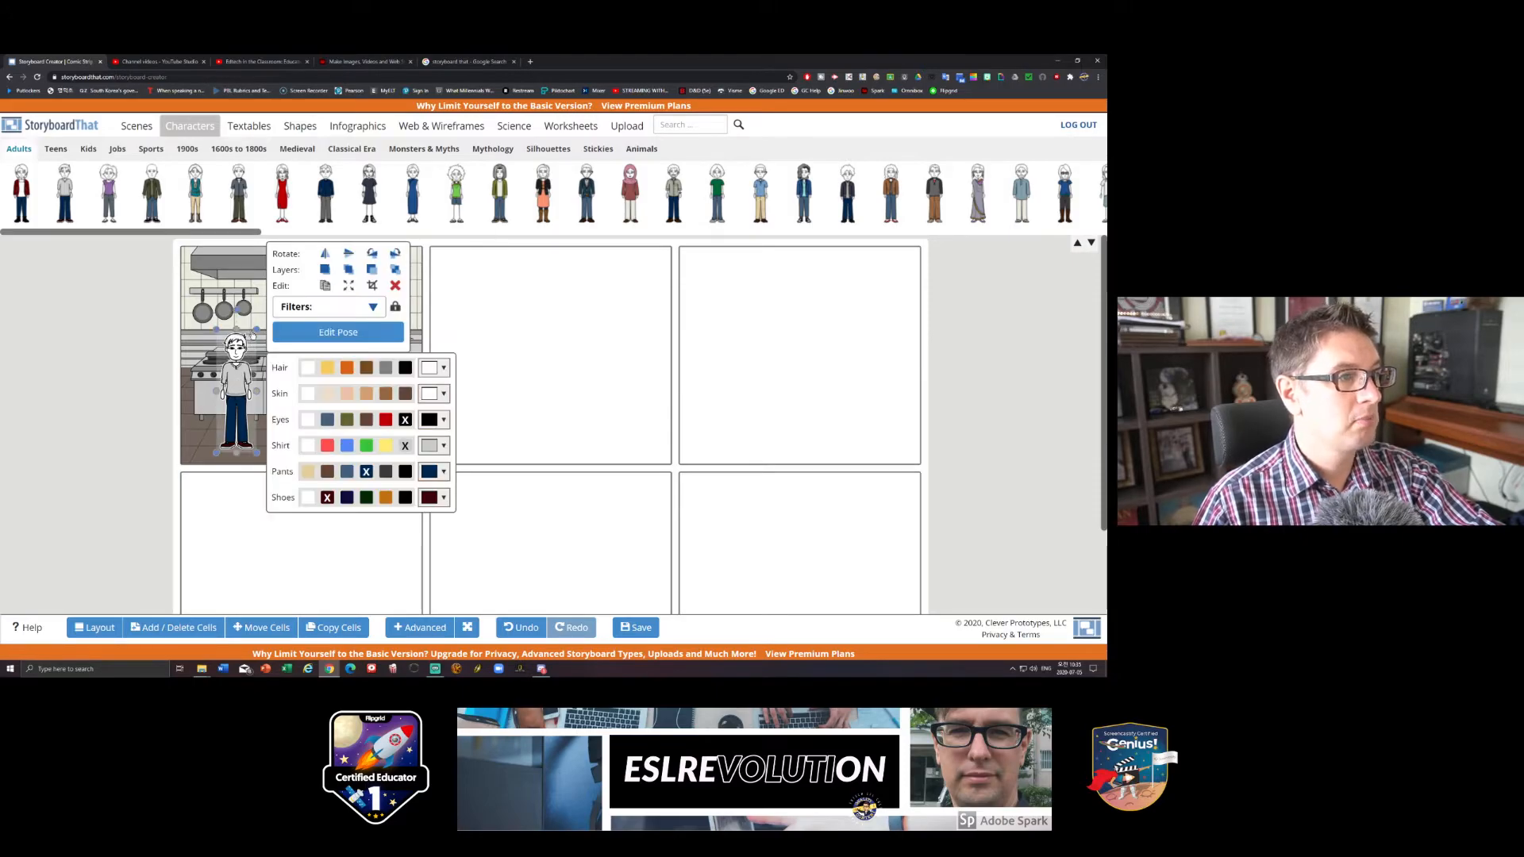
{"action": "left_click_drag", "start_coordinate": [256, 328], "coordinate": [278, 309]}
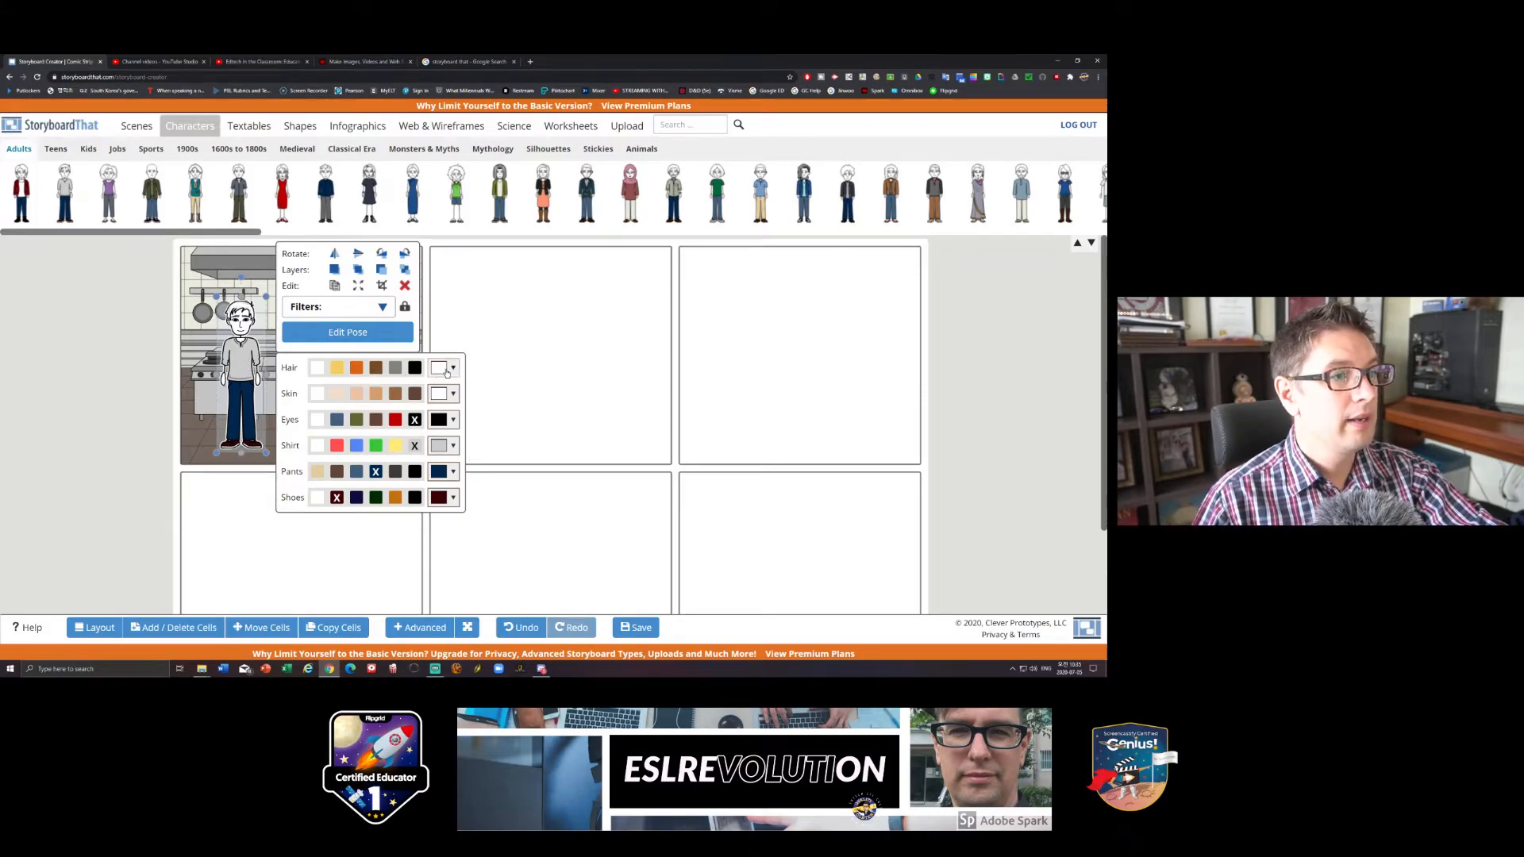
- Color the man with brown hair, the lightest beige skin, blue eyes, a red shirt, medium-blue pants and dark green shoes
{"action": "left_click", "coordinate": [377, 370]}
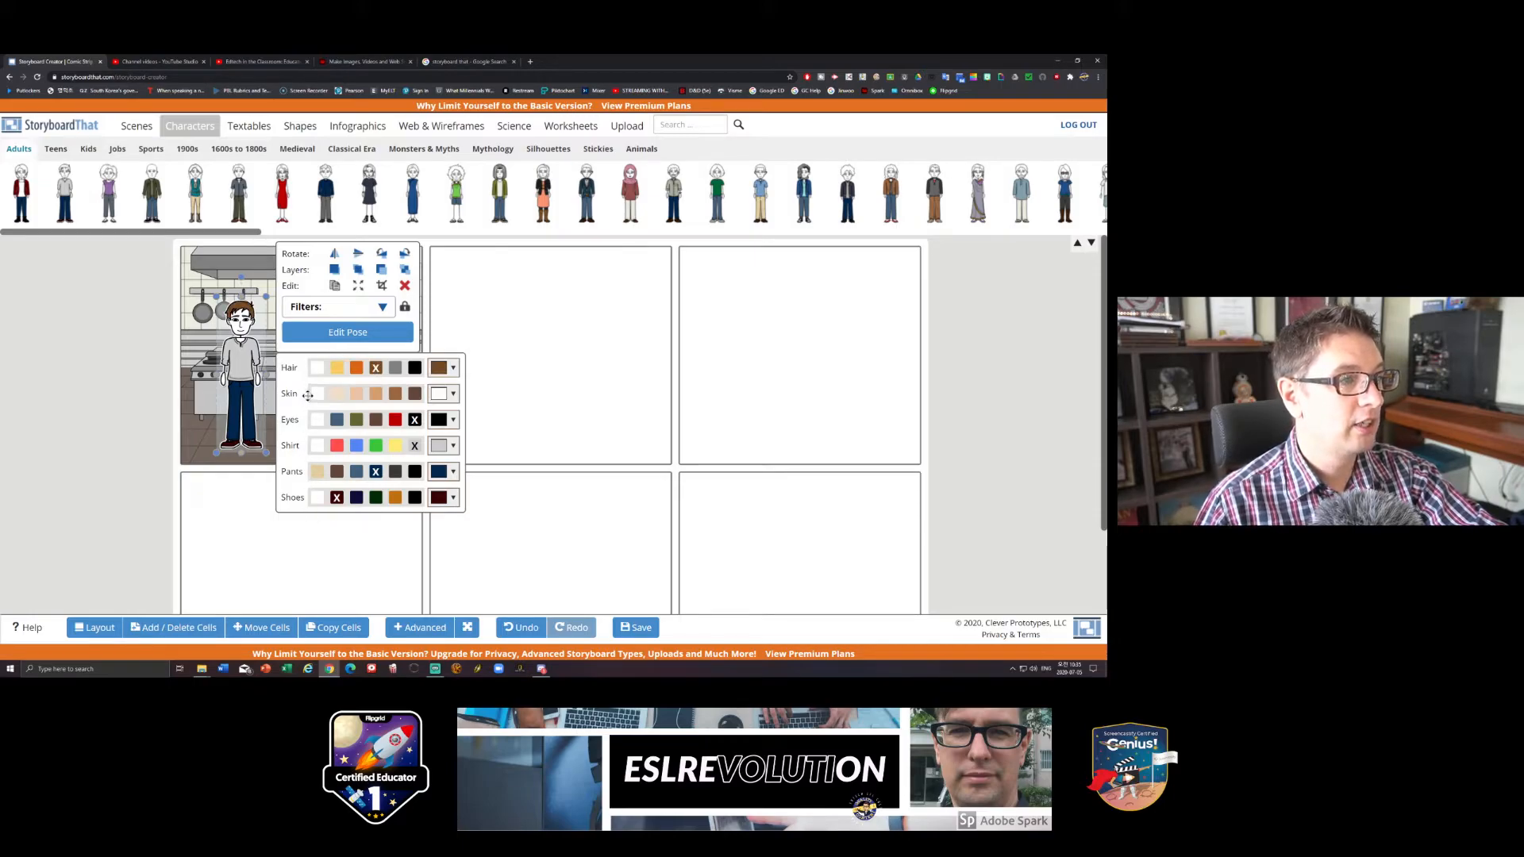
{"action": "left_click", "coordinate": [337, 396]}
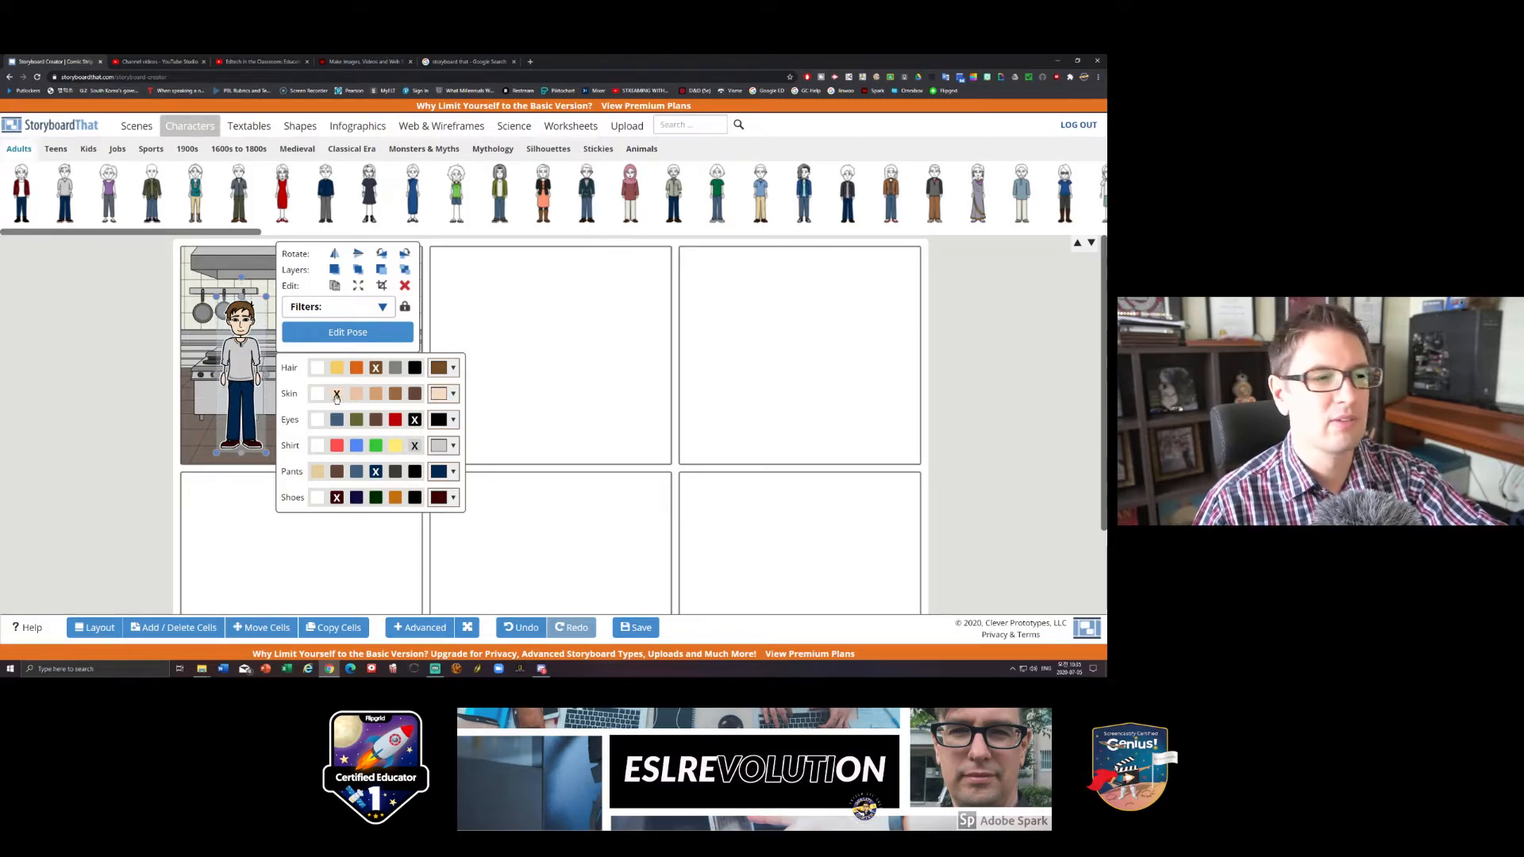
{"action": "left_click", "coordinate": [336, 420]}
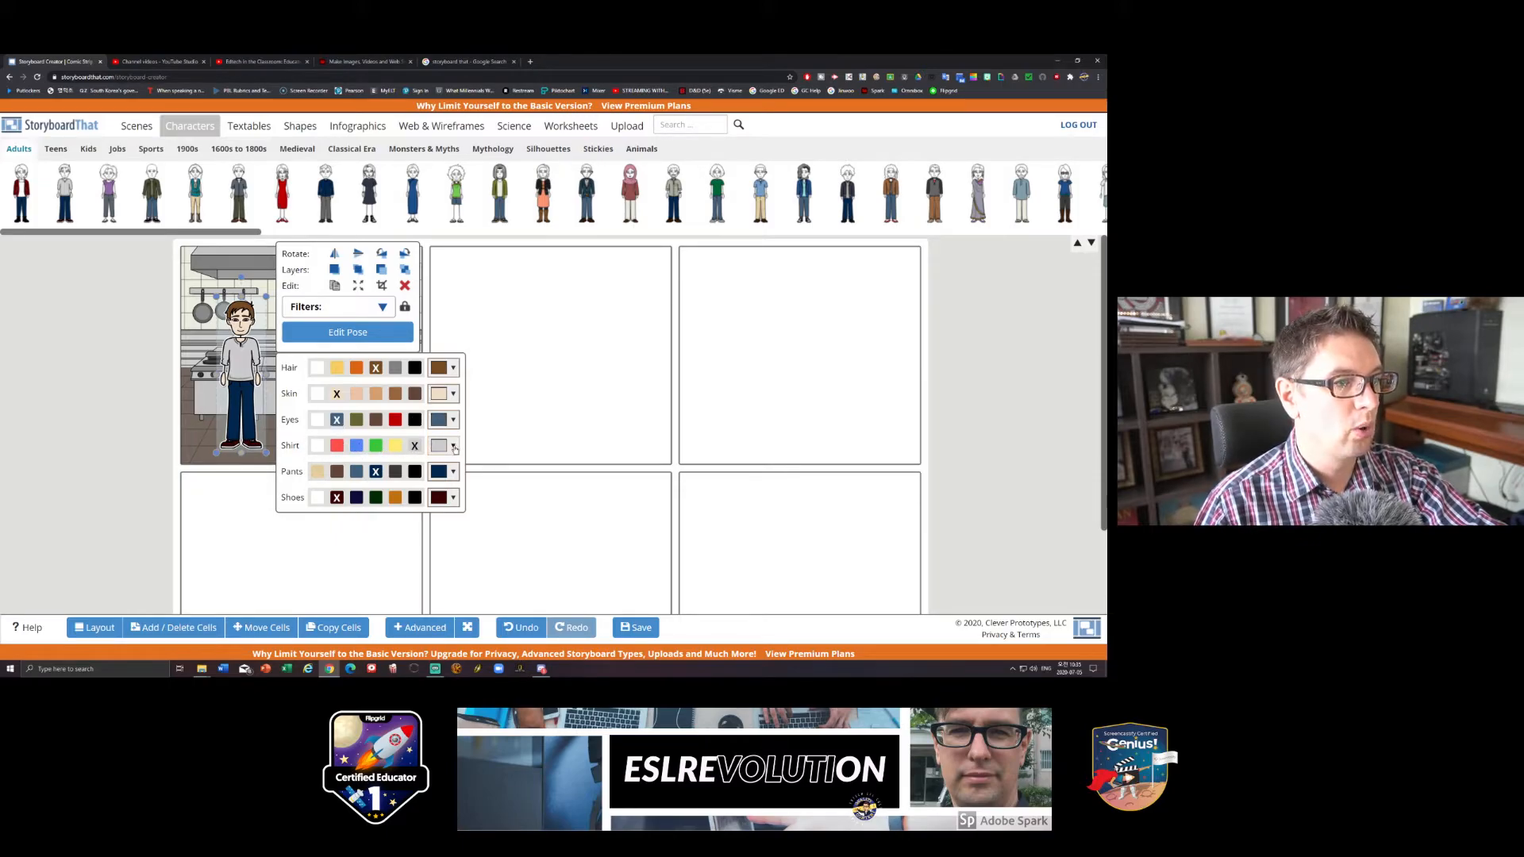
{"action": "left_click", "coordinate": [453, 447]}
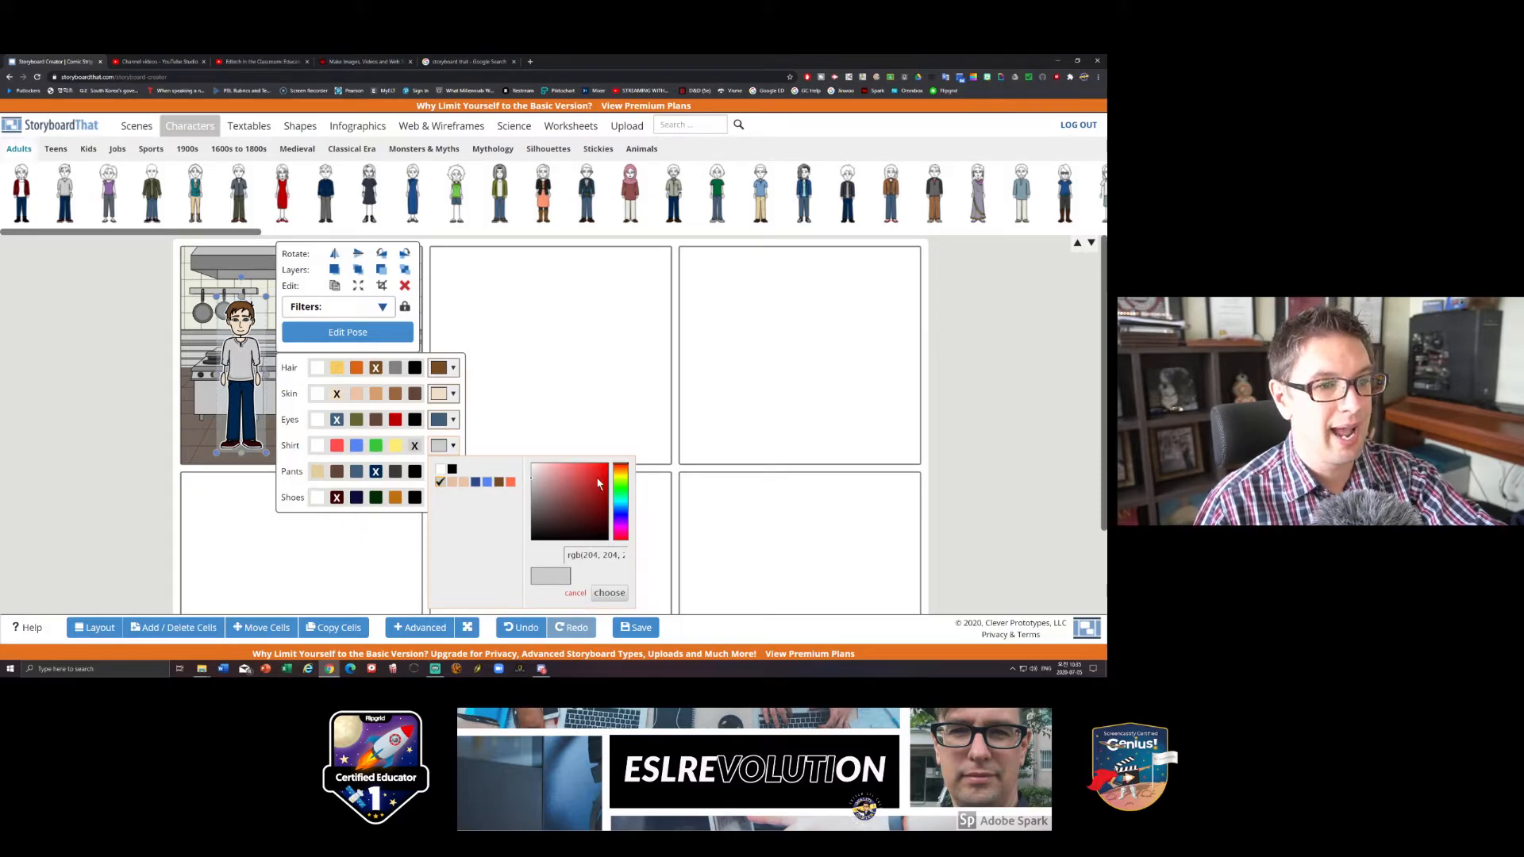
{"action": "left_click", "coordinate": [338, 447]}
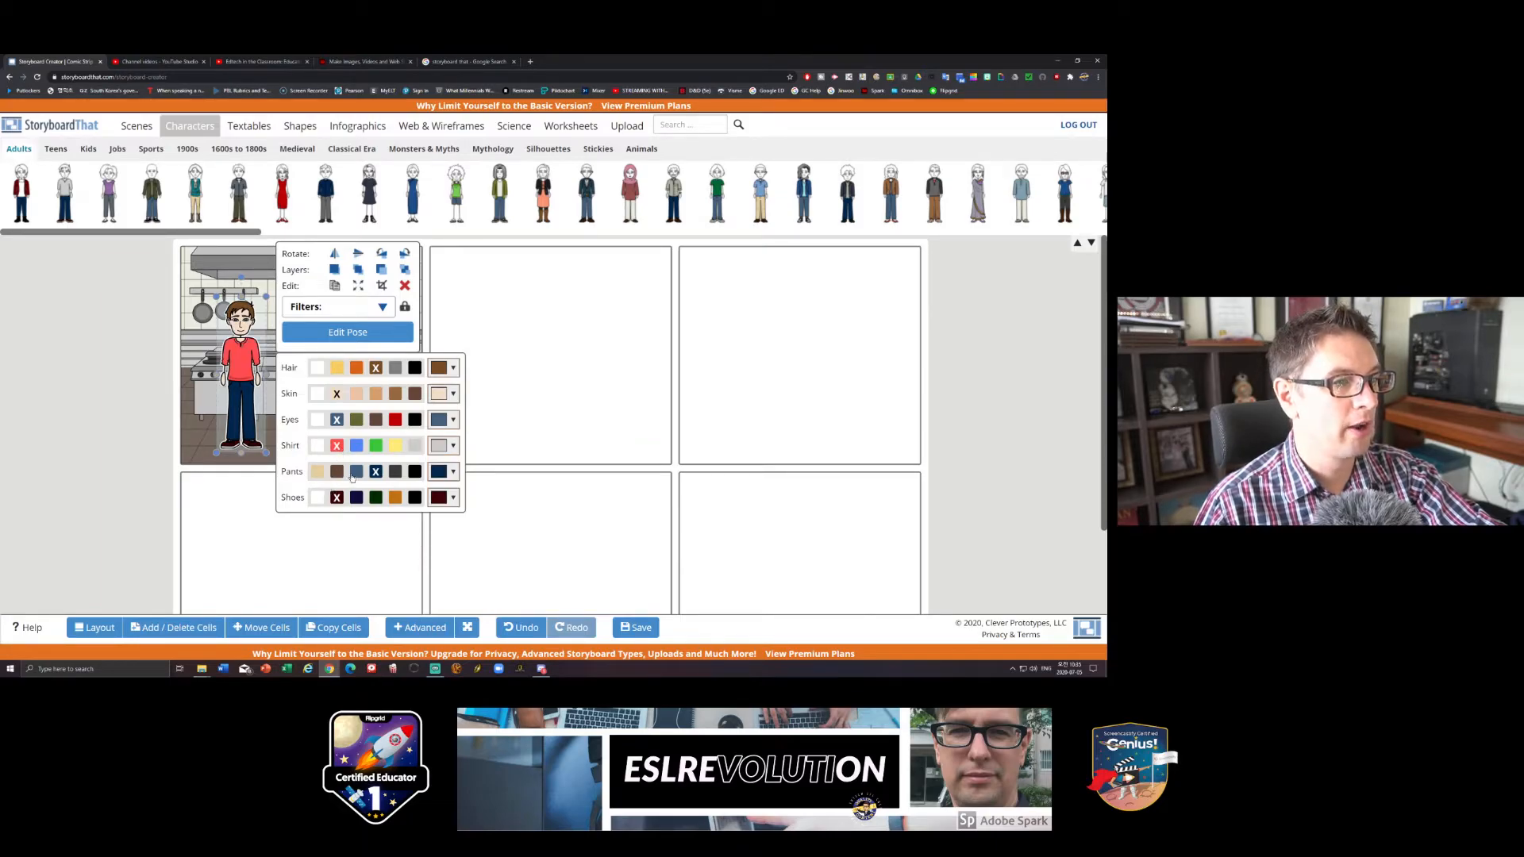
{"action": "left_click", "coordinate": [356, 472]}
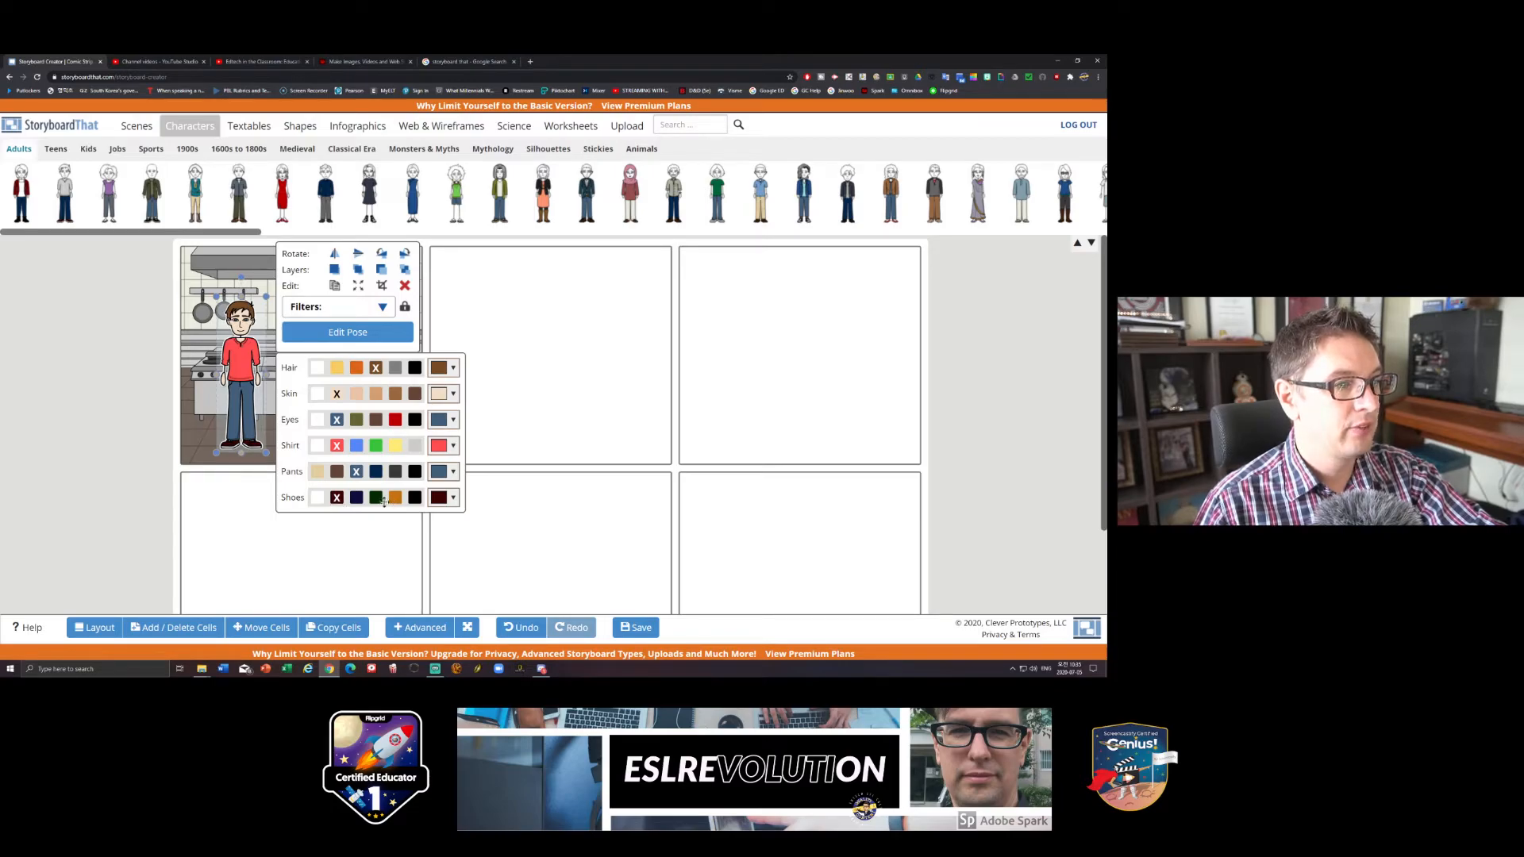
{"action": "left_click", "coordinate": [376, 498]}
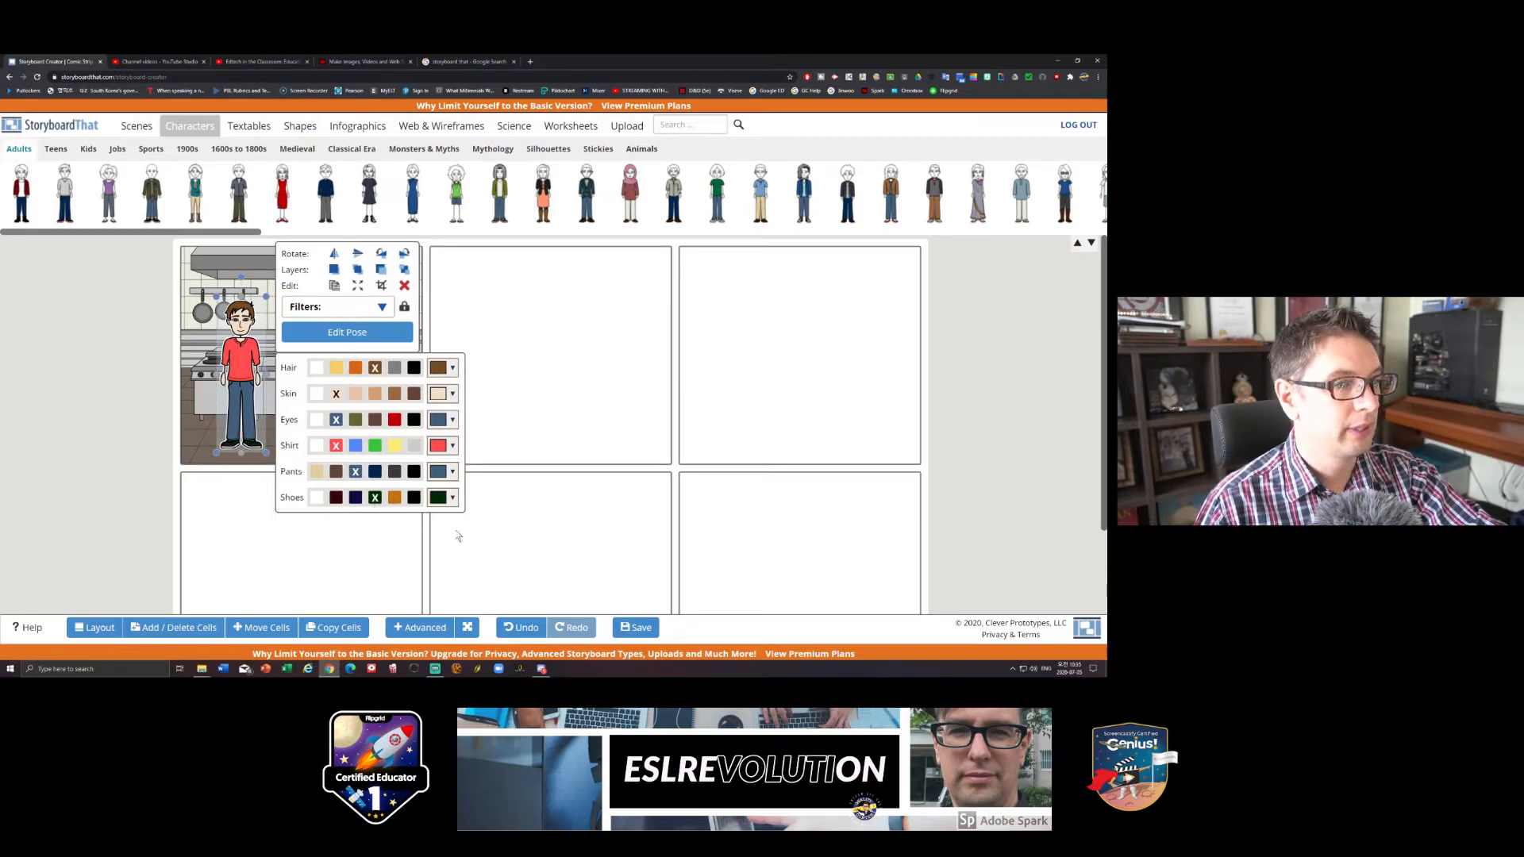
{"action": "left_click", "coordinate": [521, 500]}
- Update the man's pose with the fourth head, the winking smile, the left arm bent at the waist and the right arm extended outward
{"action": "left_click", "coordinate": [241, 365]}
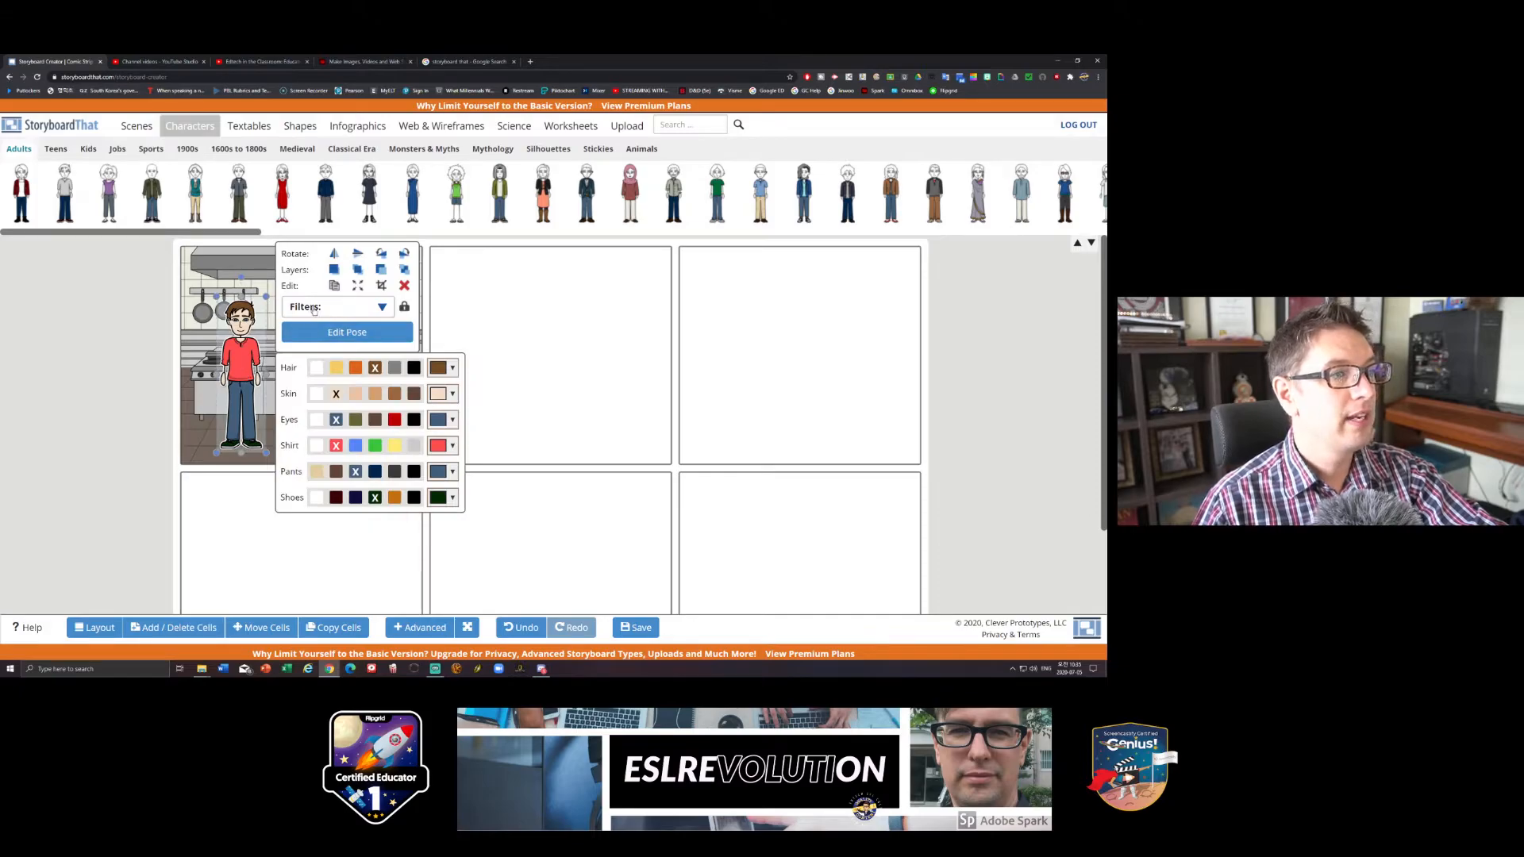
{"action": "left_click", "coordinate": [377, 339]}
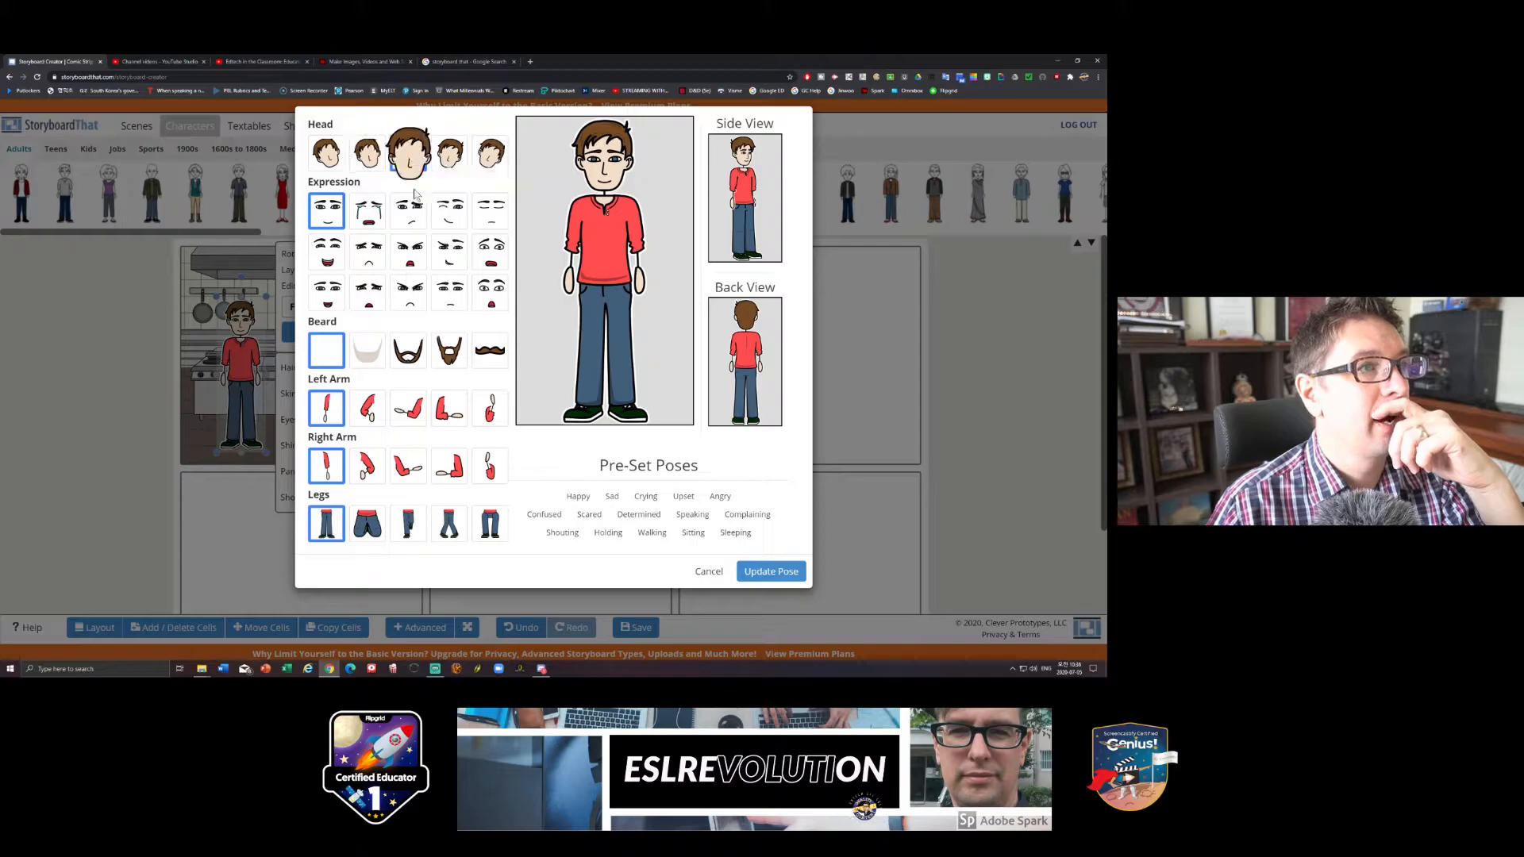
{"action": "left_click", "coordinate": [449, 155]}
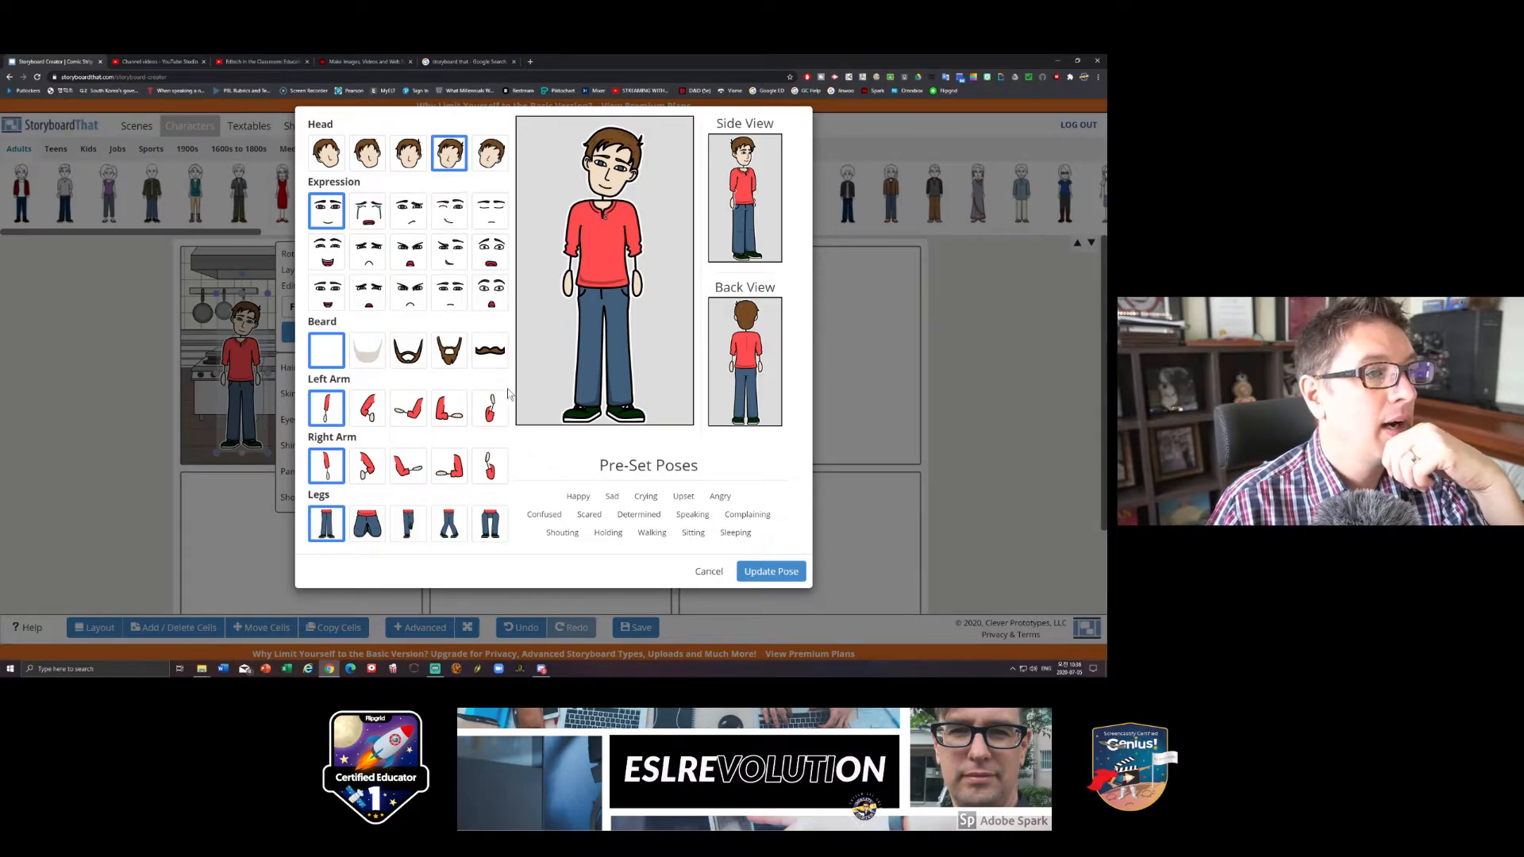
{"action": "left_click", "coordinate": [370, 413]}
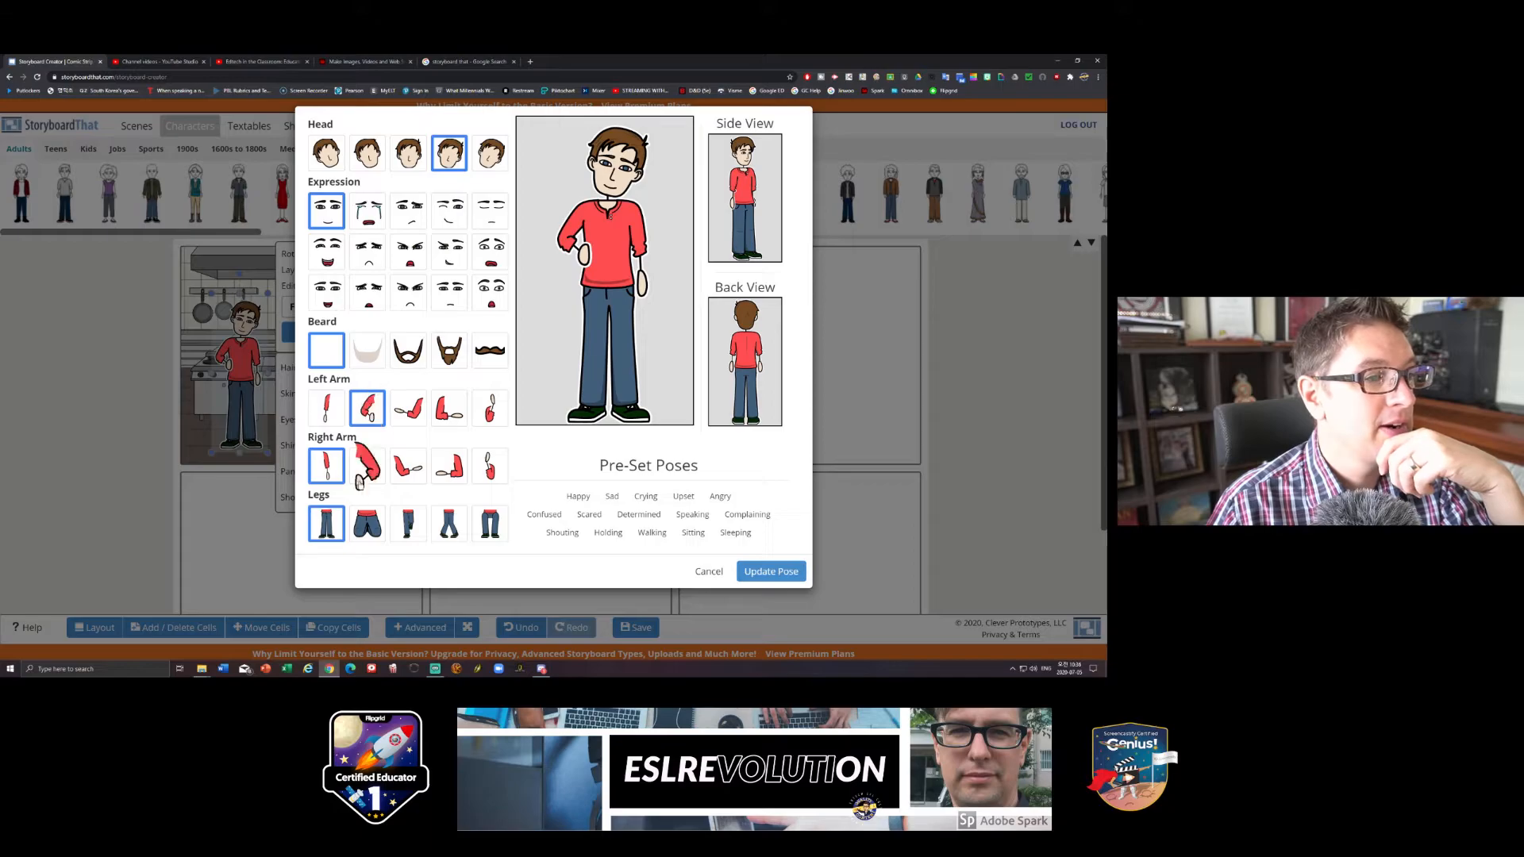
{"action": "left_click", "coordinate": [481, 468]}
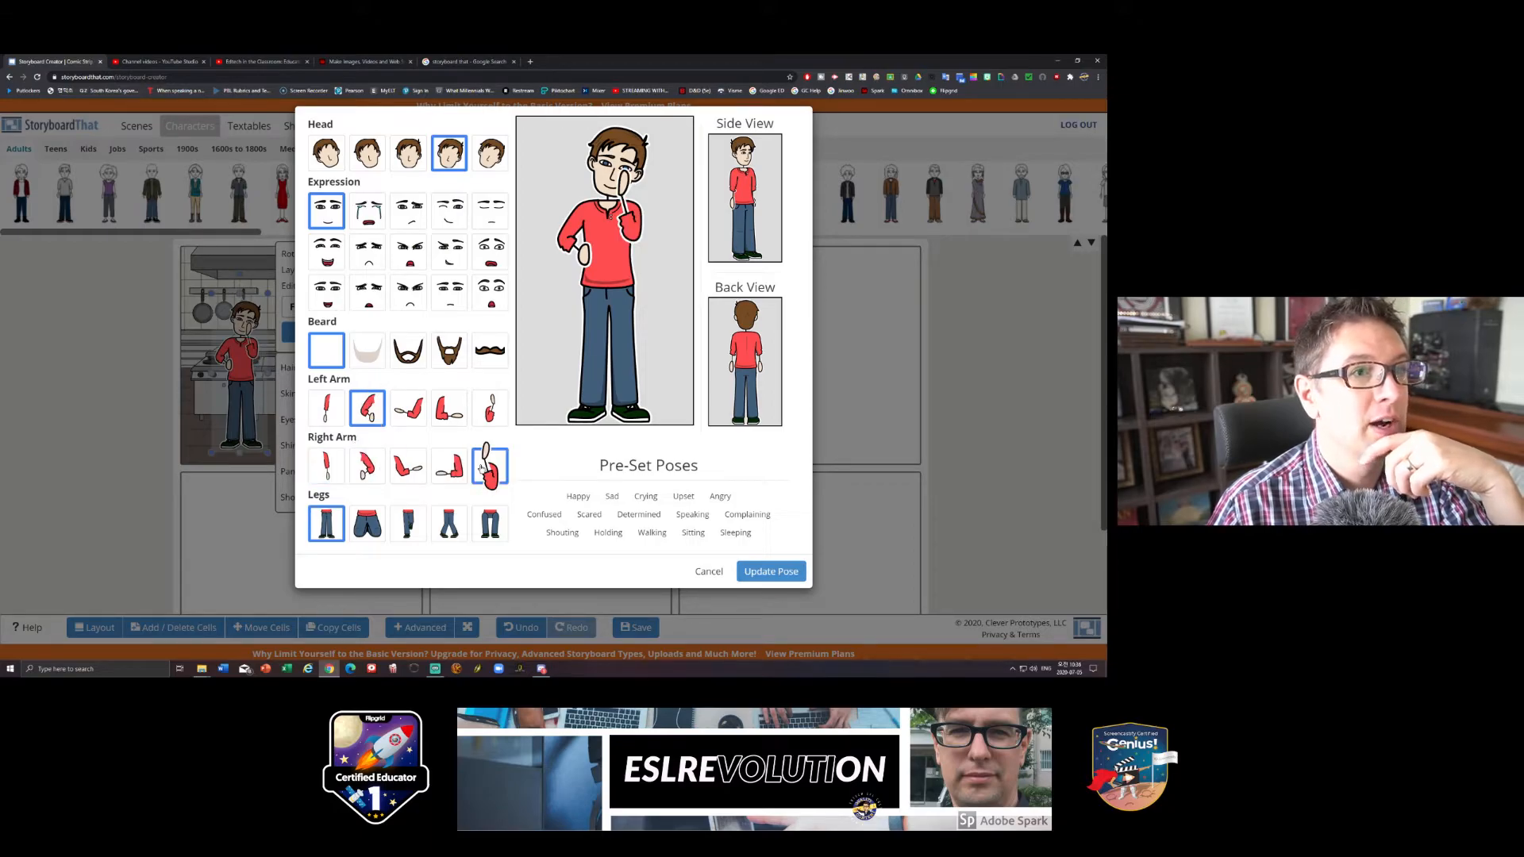
{"action": "left_click", "coordinate": [412, 478]}
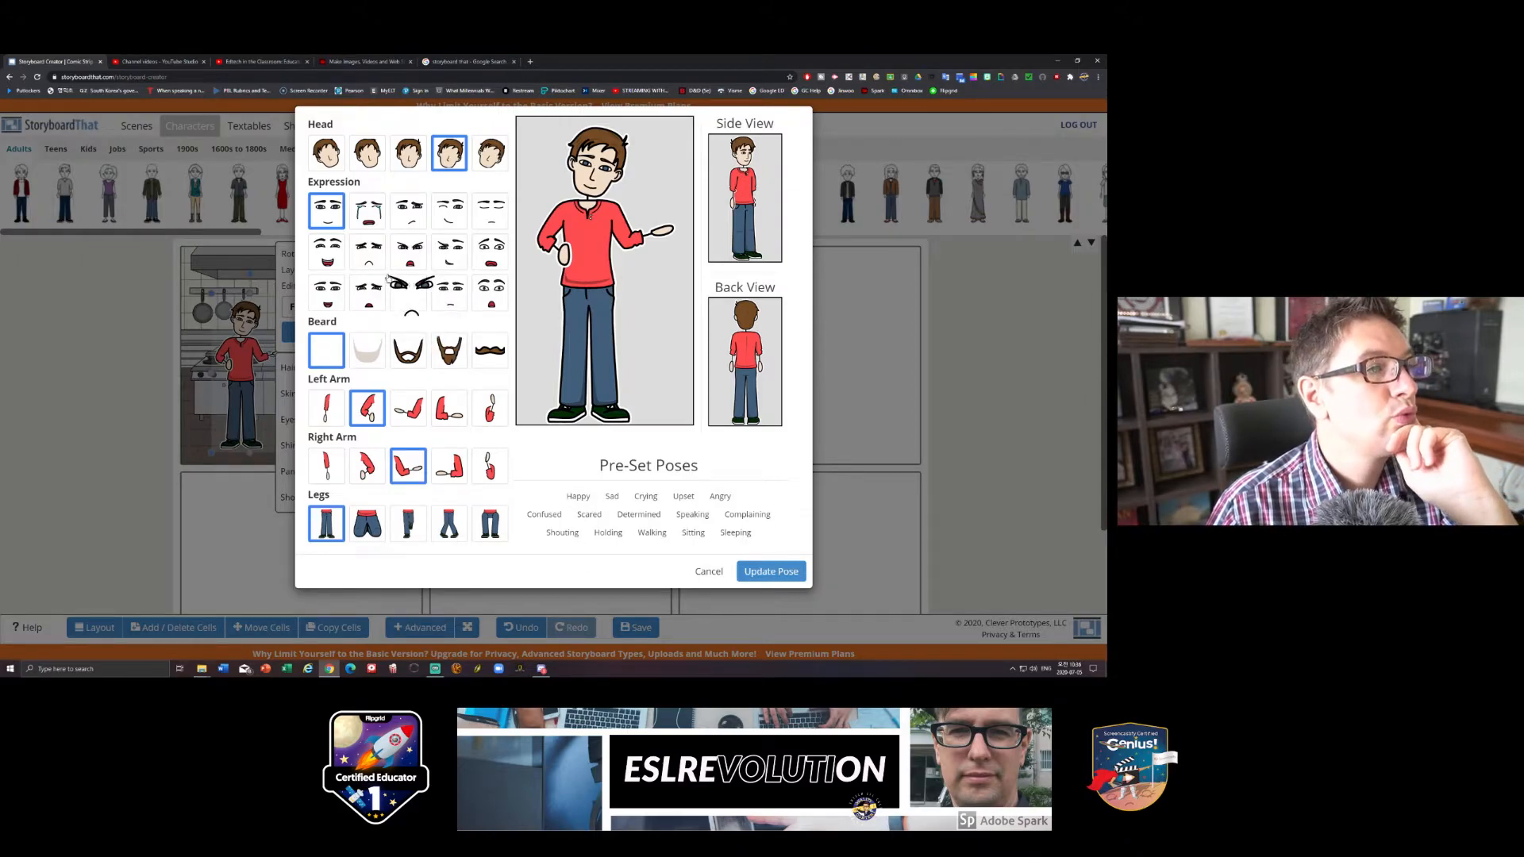
{"action": "left_click", "coordinate": [450, 210]}
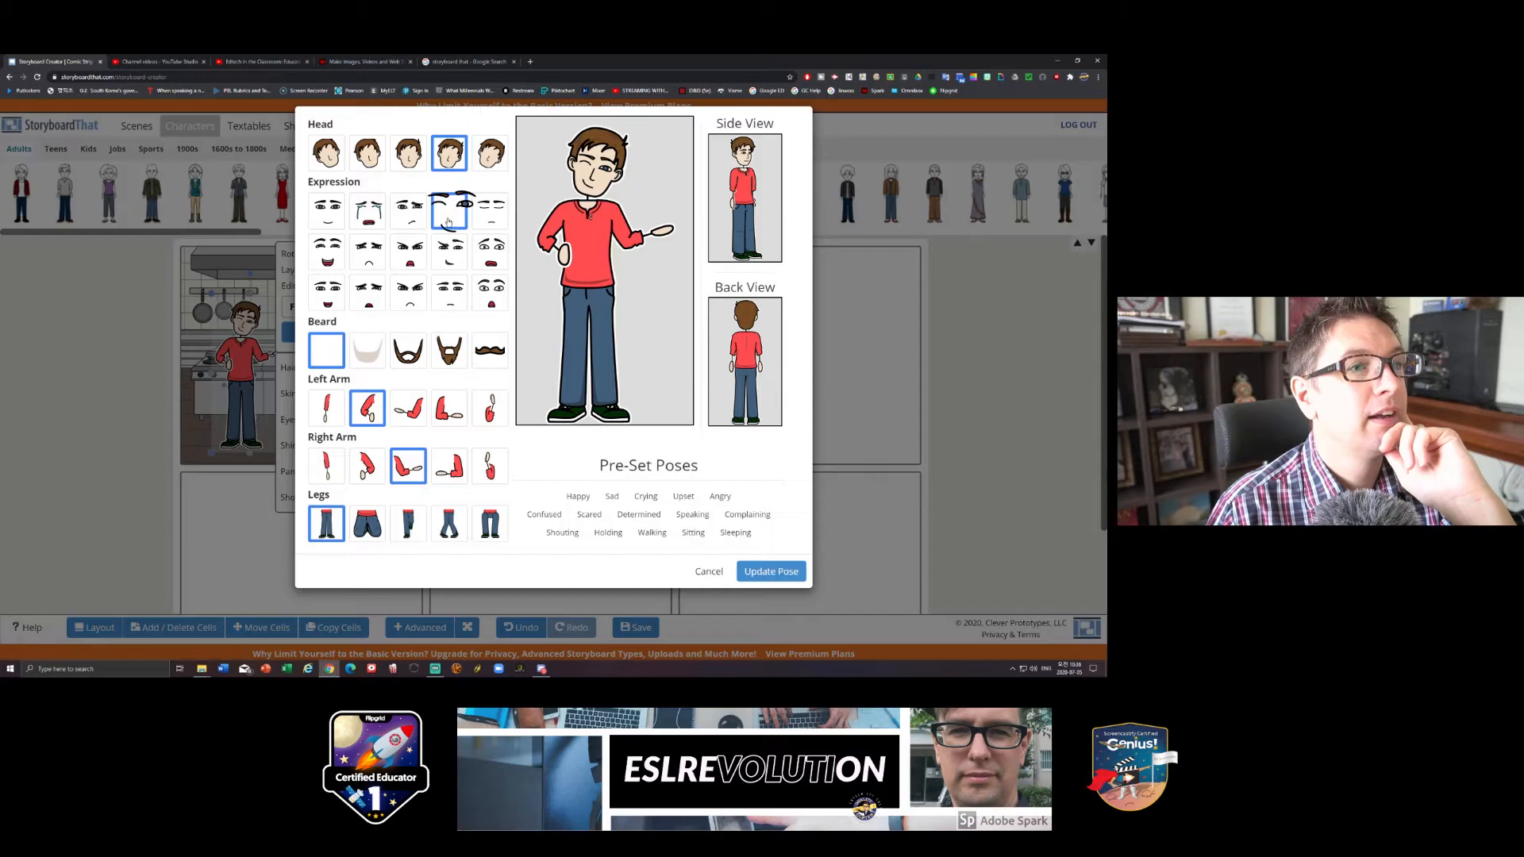
{"action": "left_click", "coordinate": [771, 571]}
{"action": "left_click", "coordinate": [531, 397]}
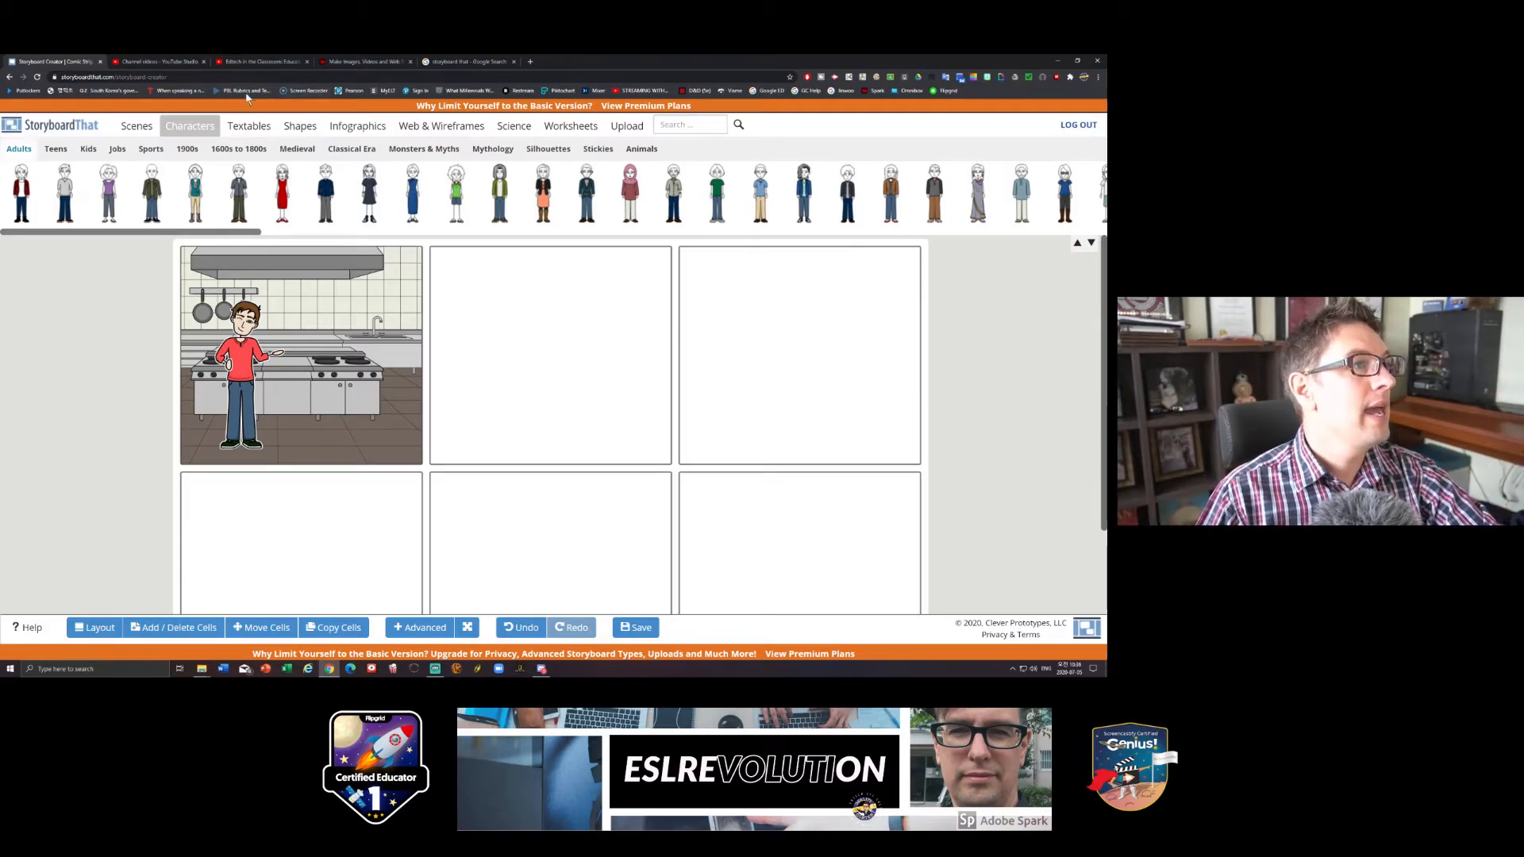
- Add a rectangular speech bubble with a lower-left tail, enlarge it slightly, and position it above and beside the man's head
{"action": "left_click", "coordinate": [238, 128]}
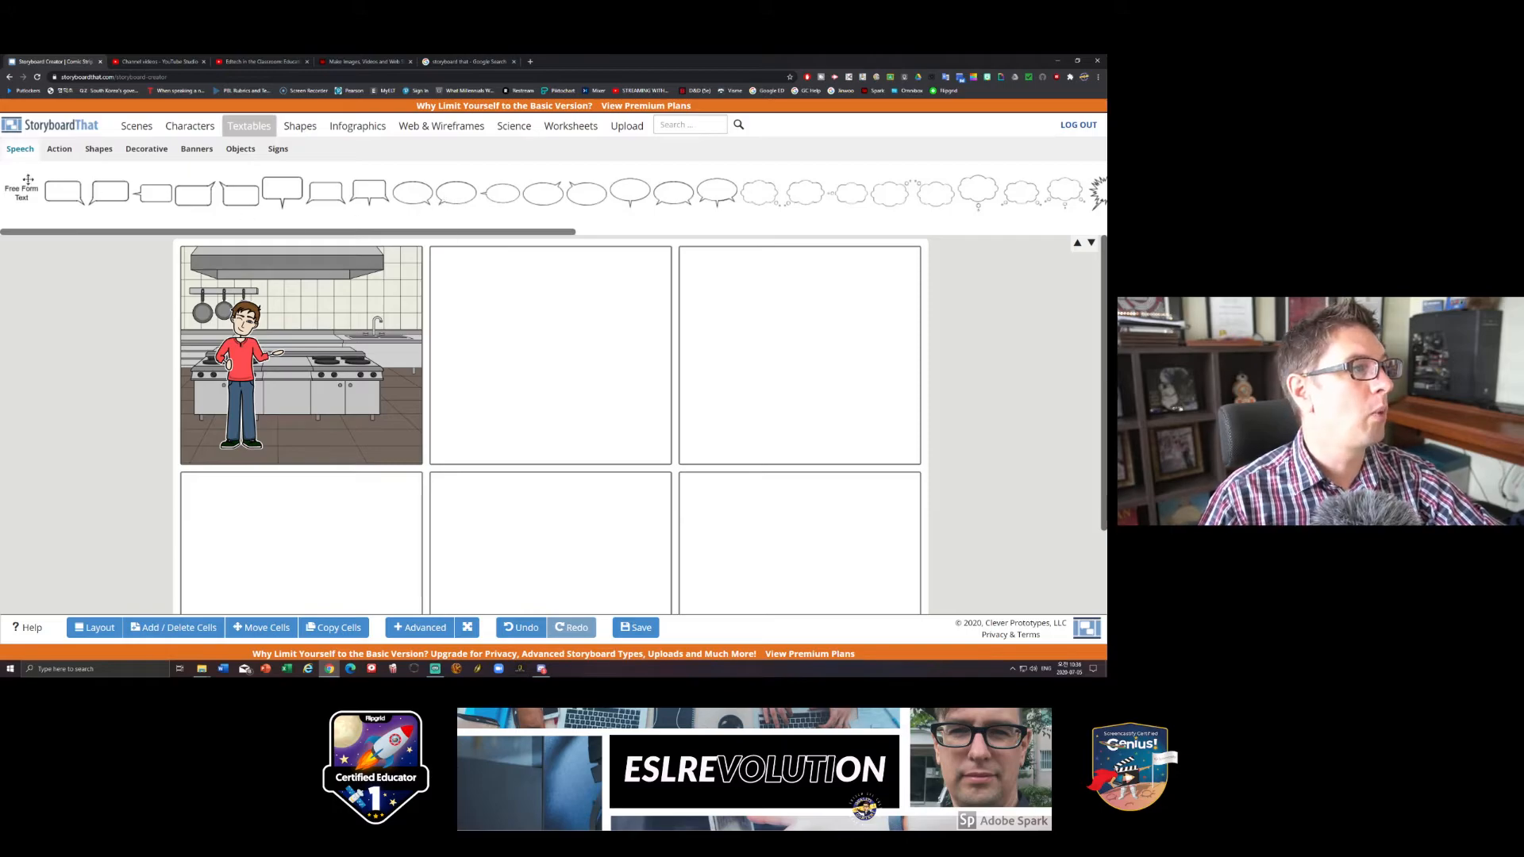
{"action": "left_click_drag", "start_coordinate": [101, 193], "coordinate": [270, 285]}
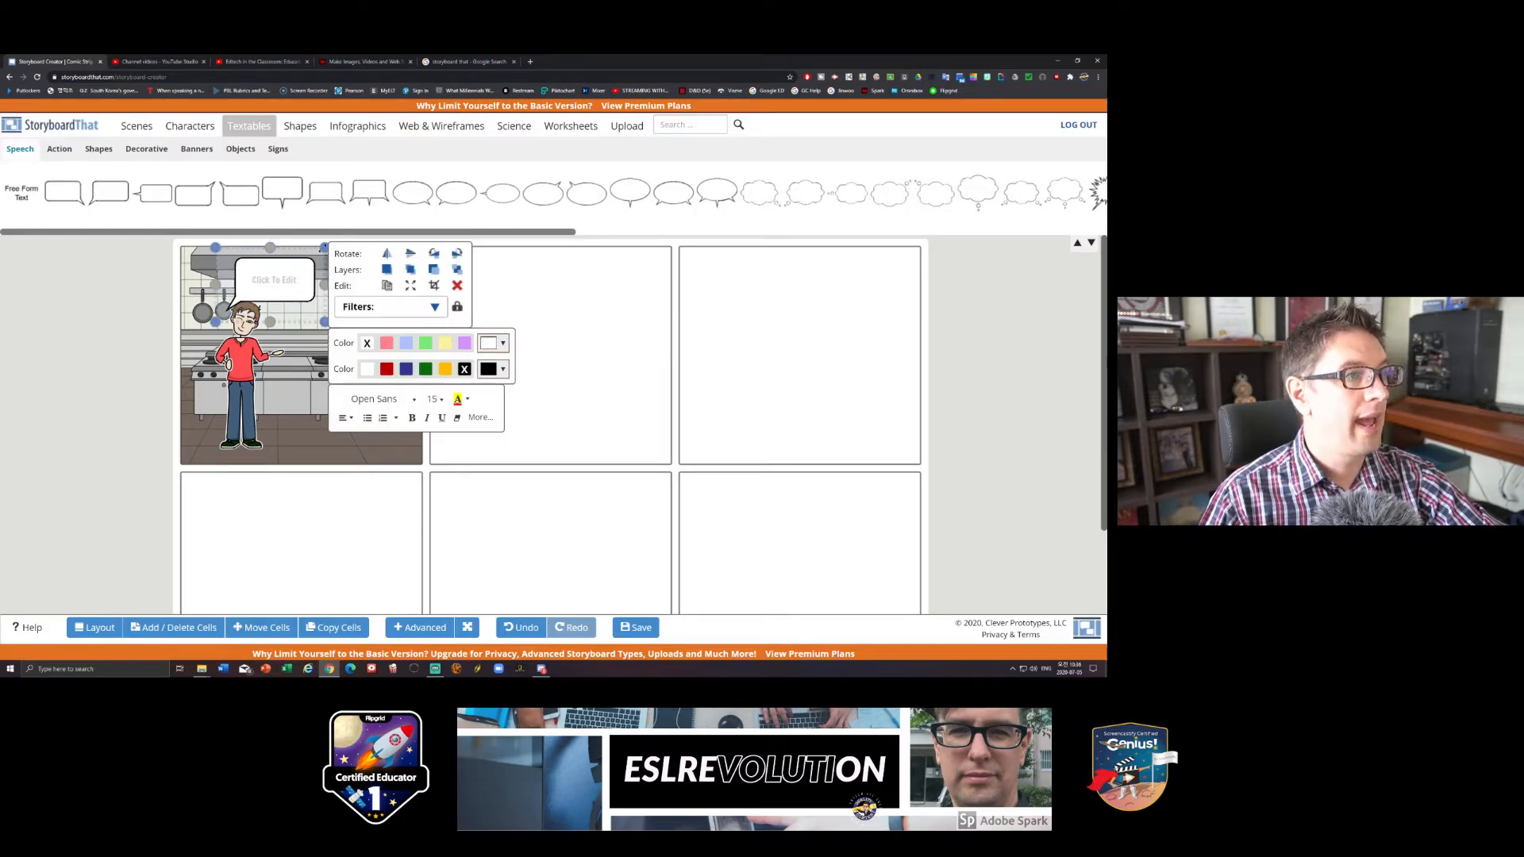
{"action": "mouse_move", "coordinate": [324, 322]}
{"action": "left_mouse_down"}
{"action": "mouse_move", "coordinate": [357, 342]}
{"action": "mouse_move", "coordinate": [341, 332]}
{"action": "left_mouse_up"}
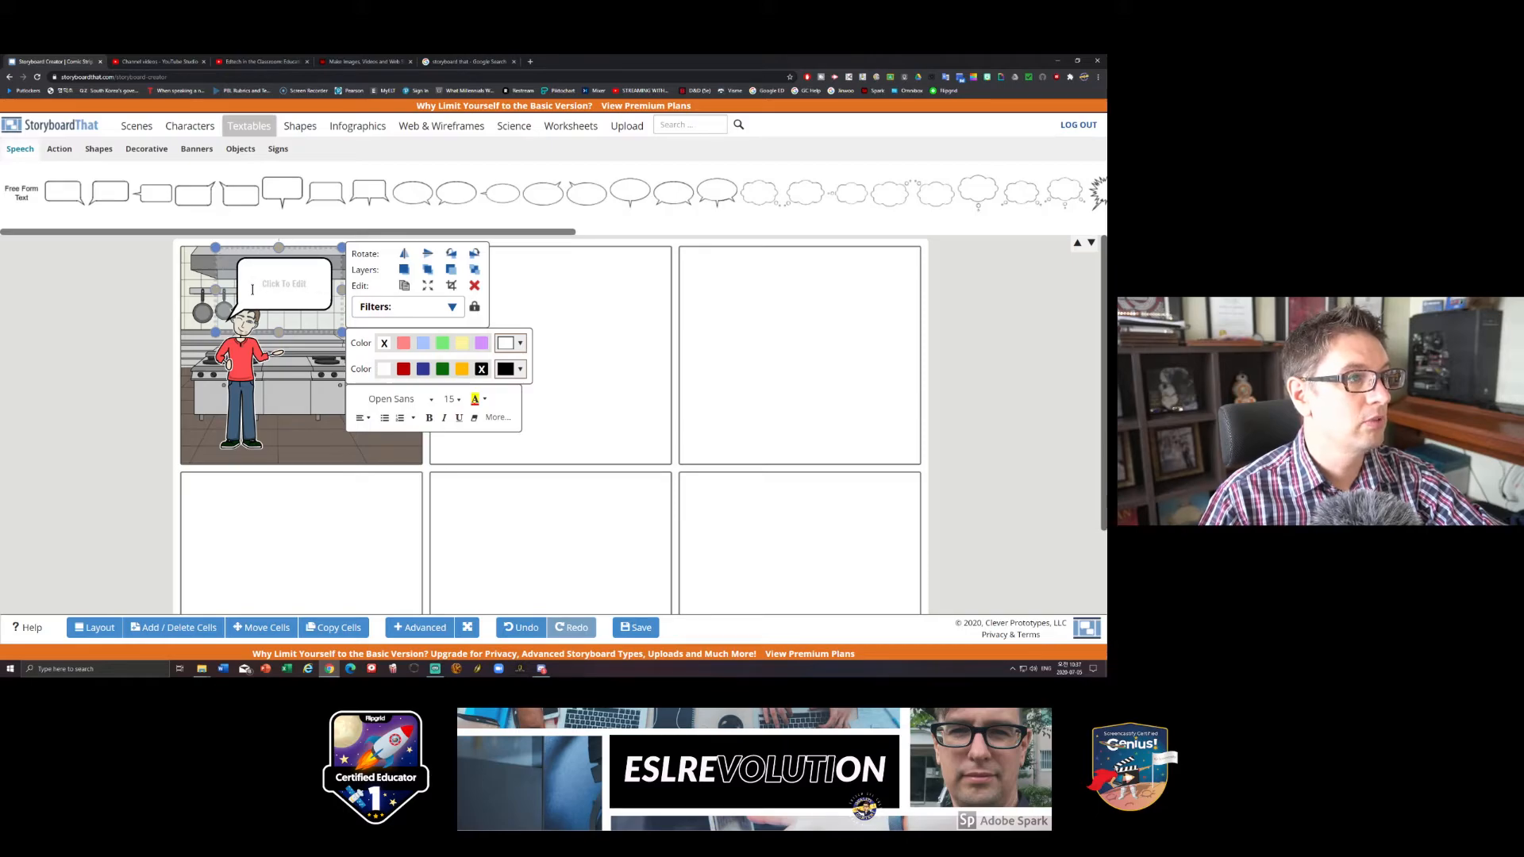
{"action": "left_click_drag", "start_coordinate": [226, 291], "coordinate": [255, 279]}
{"action": "left_click", "coordinate": [608, 313]}
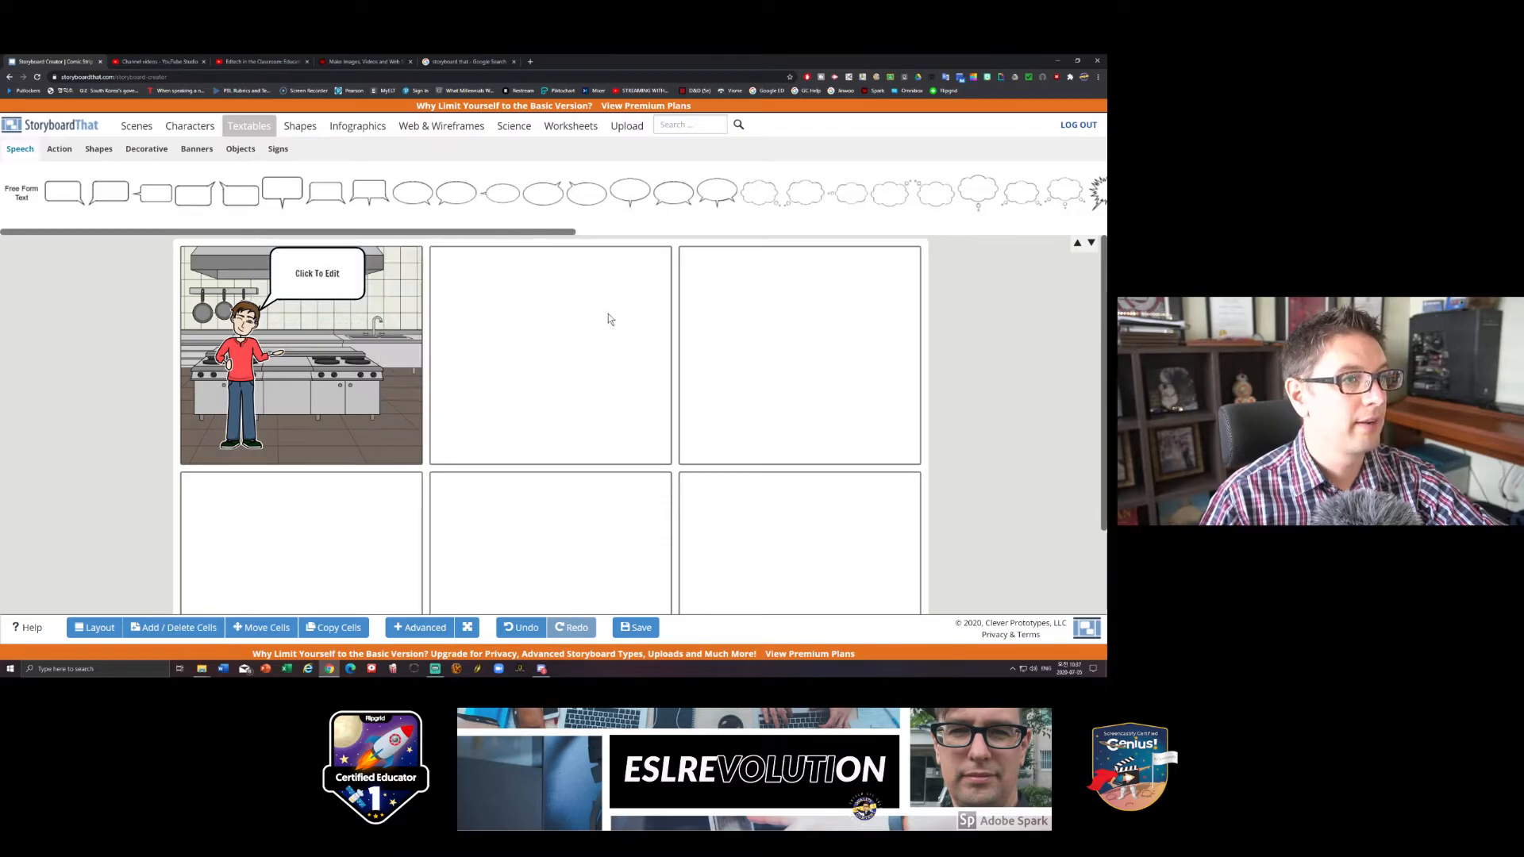
- Enter "Hello! Welcome to eslrevolution!" as the speech bubble's text
{"action": "left_click", "coordinate": [321, 275]}
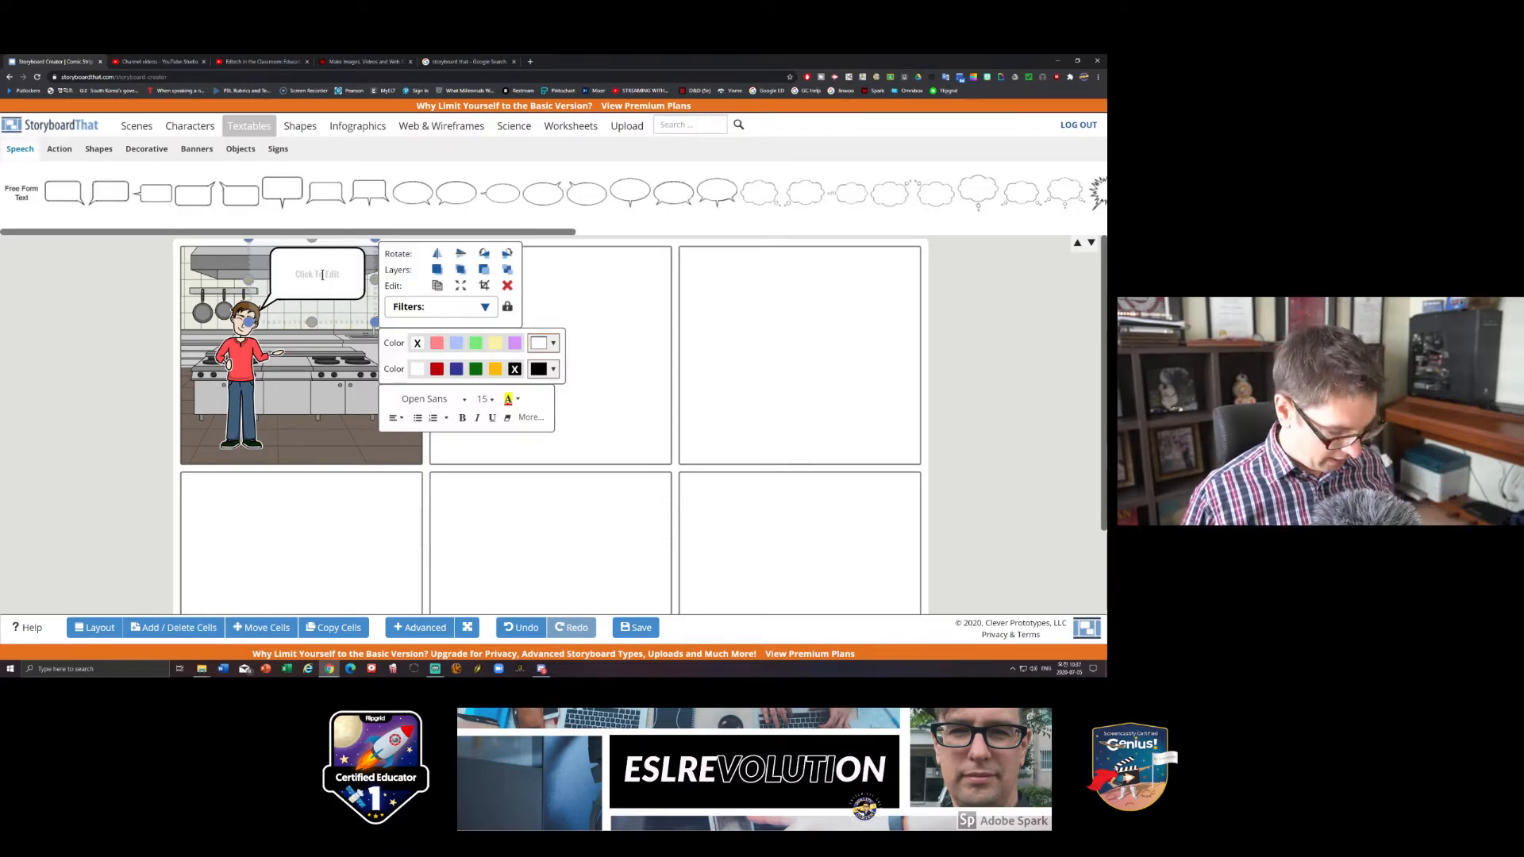
{"action": "left_click", "coordinate": [322, 275]}
{"action": "type", "text": "Hello ev"}
{"action": "key", "text": "BackSpace"}
{"action": "key", "text": "BackSpace"}
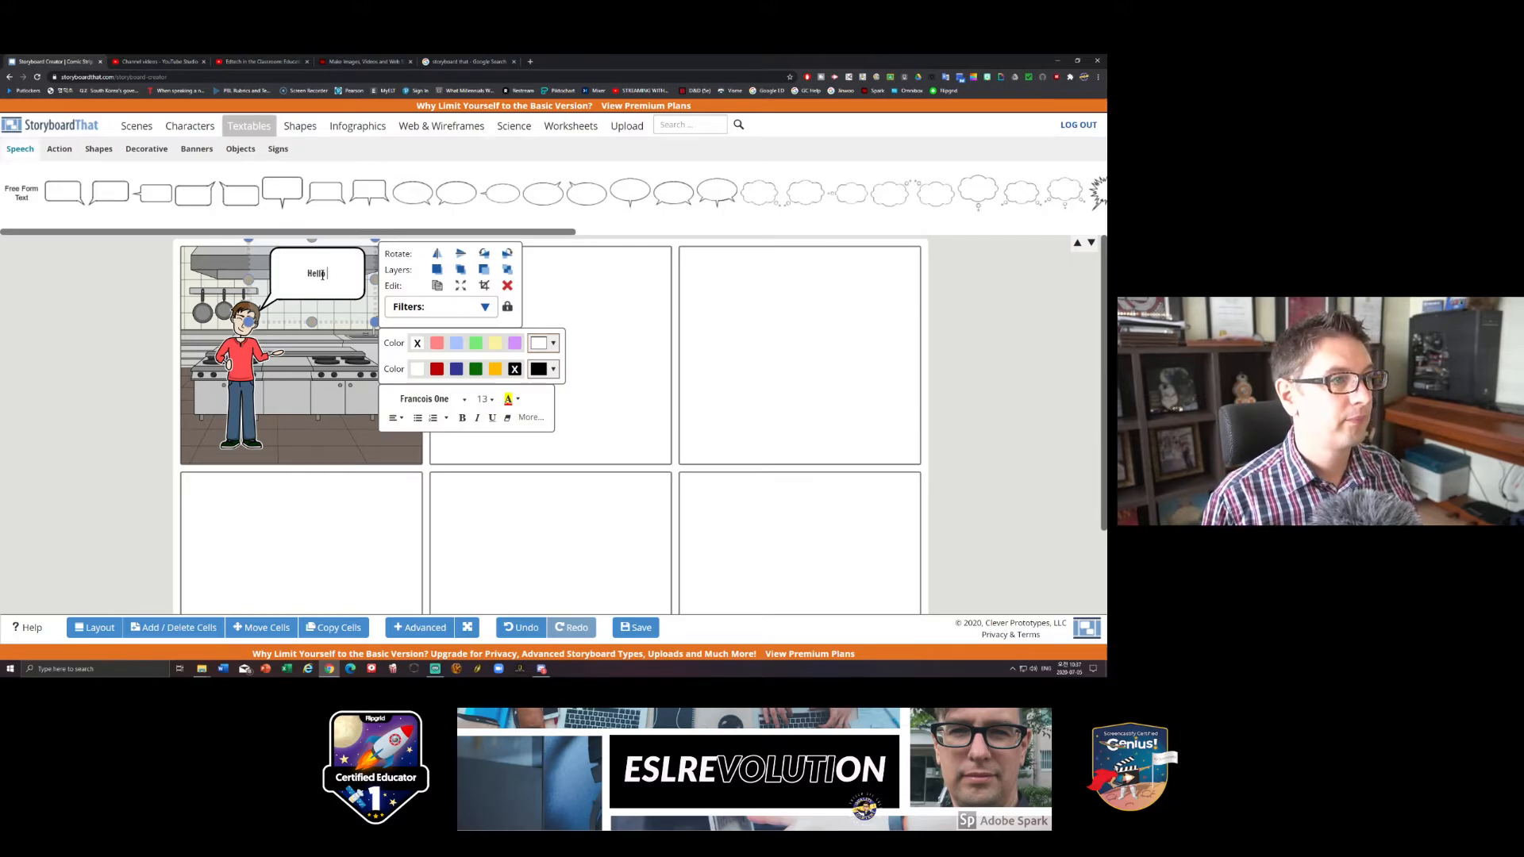
{"action": "type", "text": "! Welcom"}
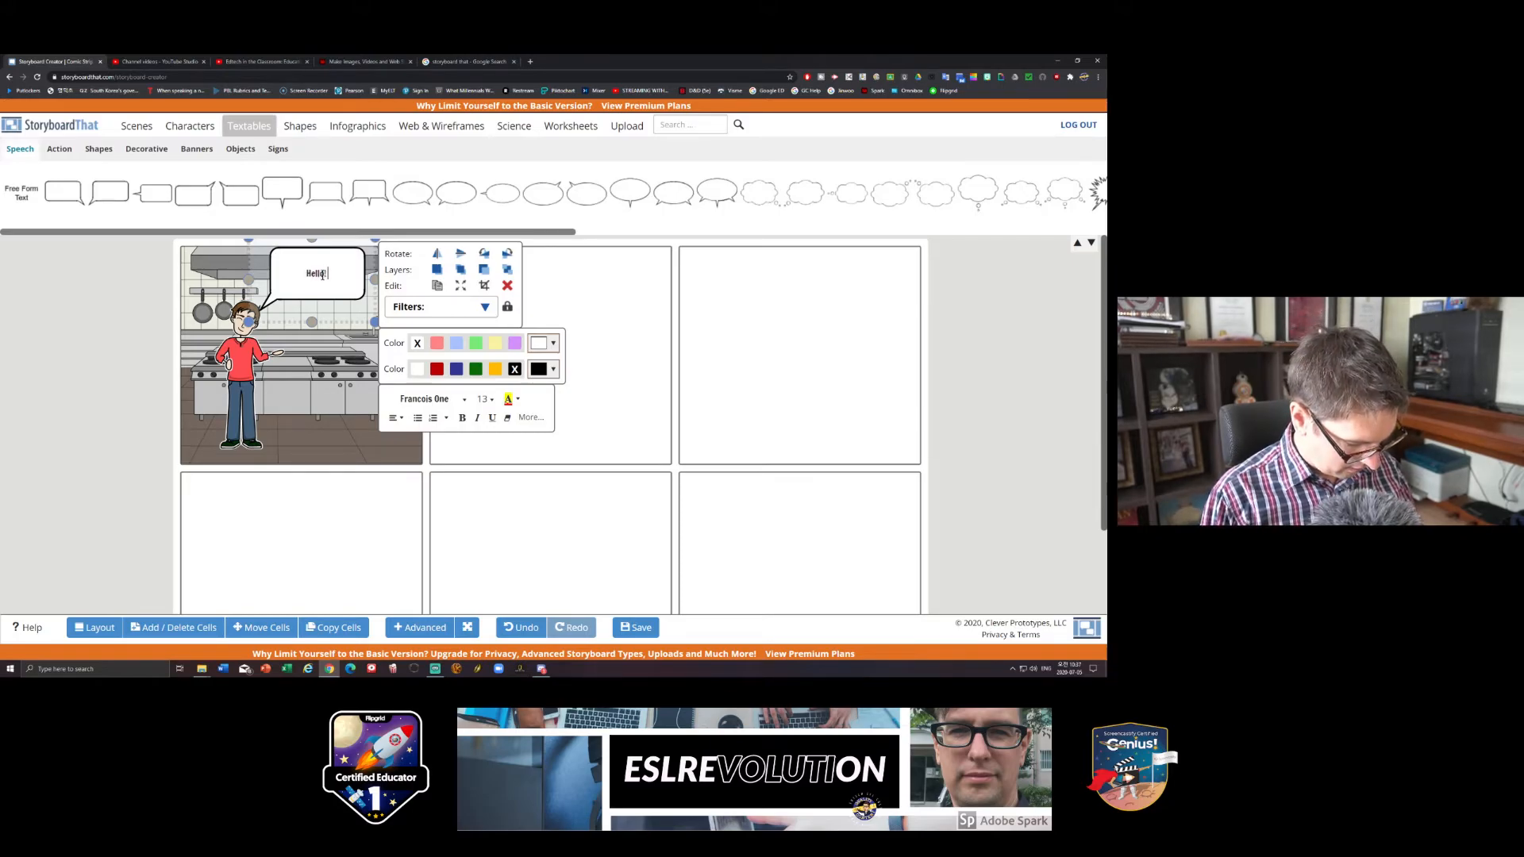
{"action": "type", "text": "e"}
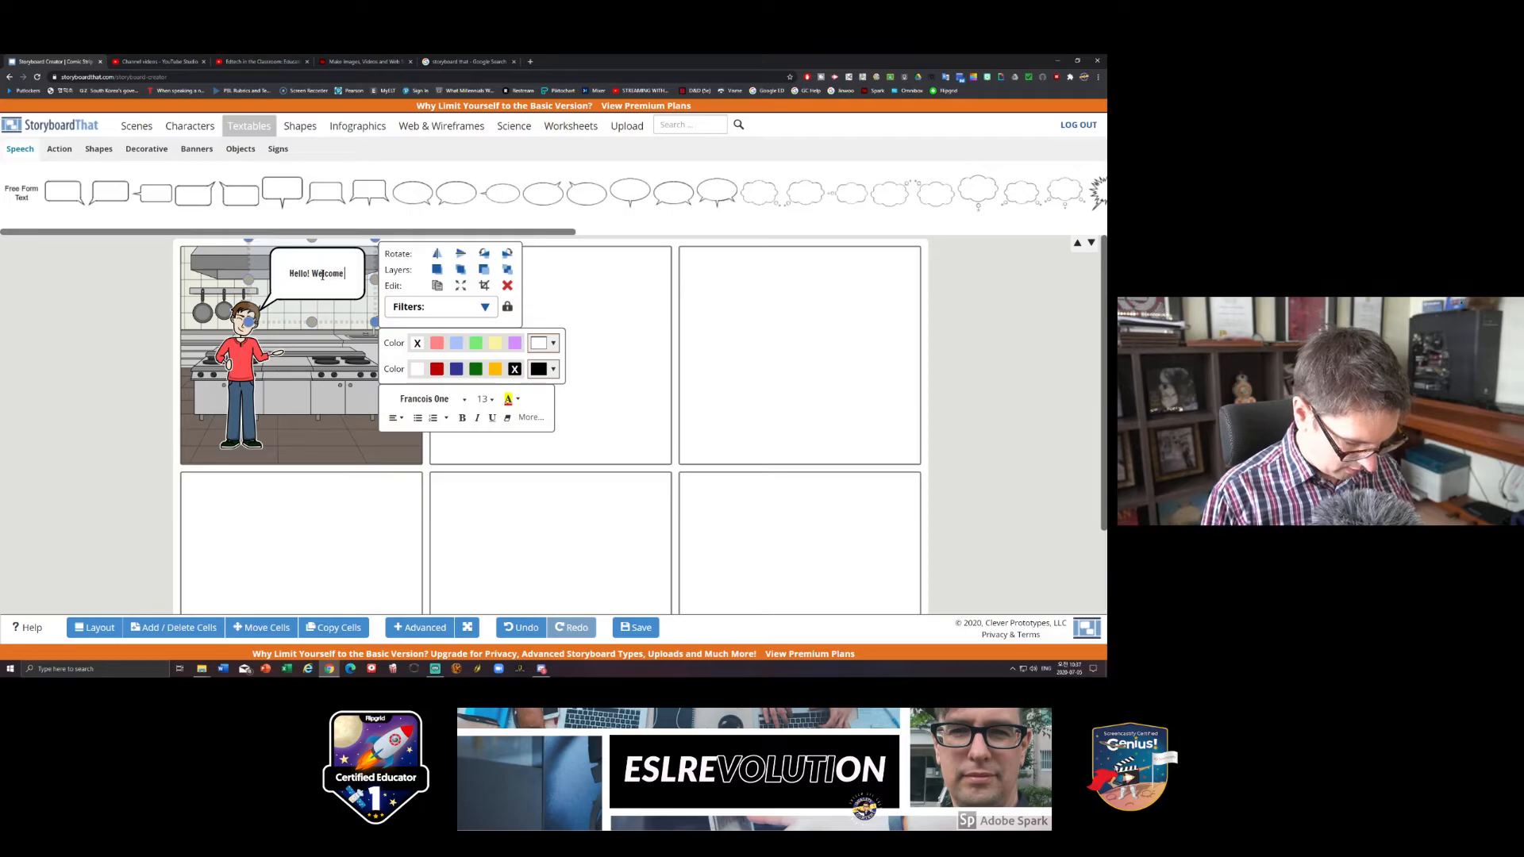
{"action": "type", "text": " to eslrev"}
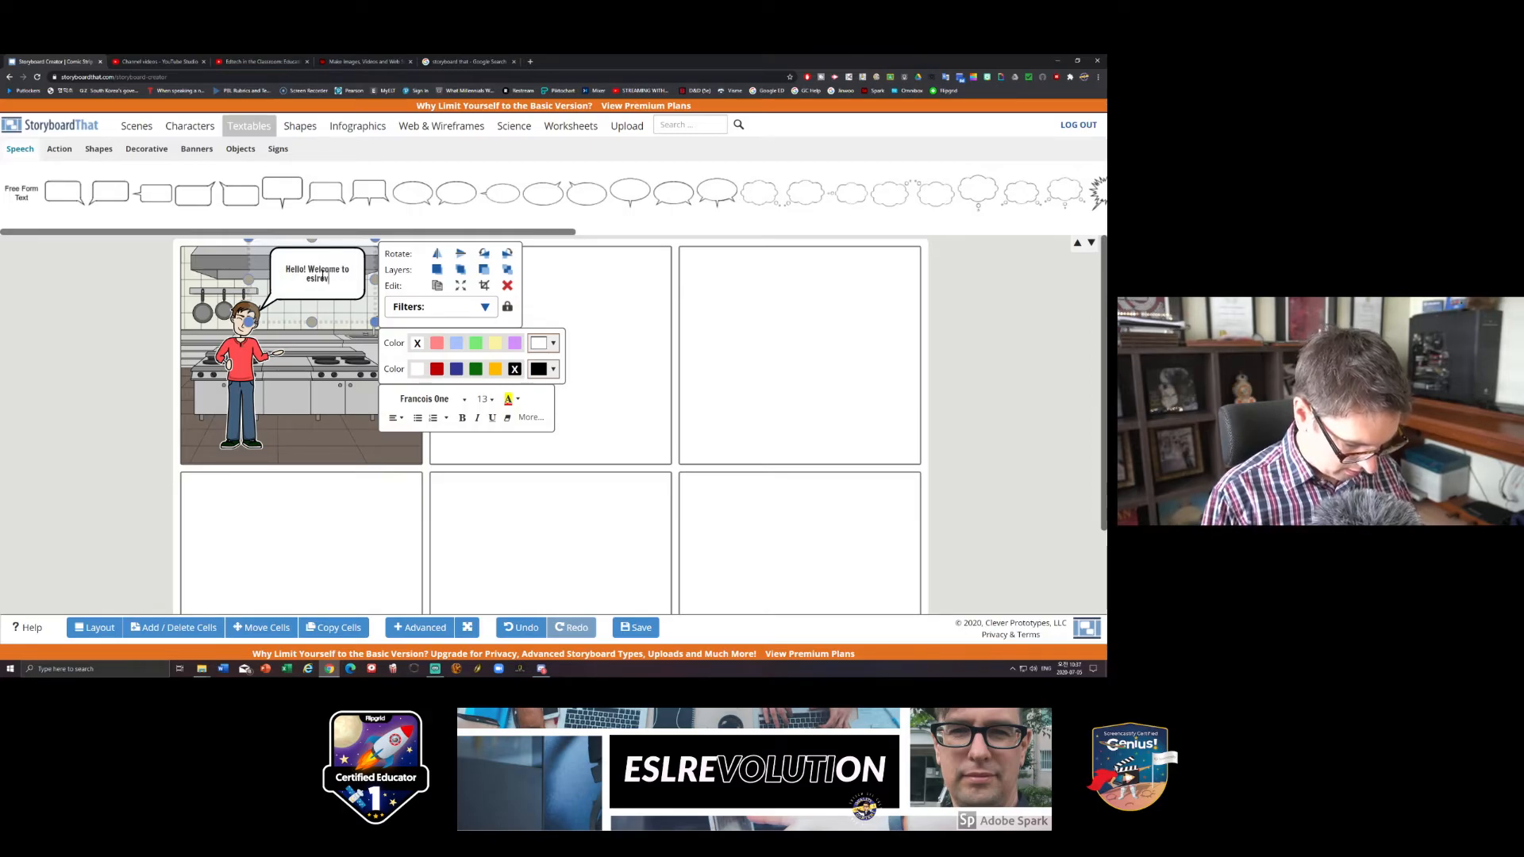
{"action": "type", "text": "olution"}
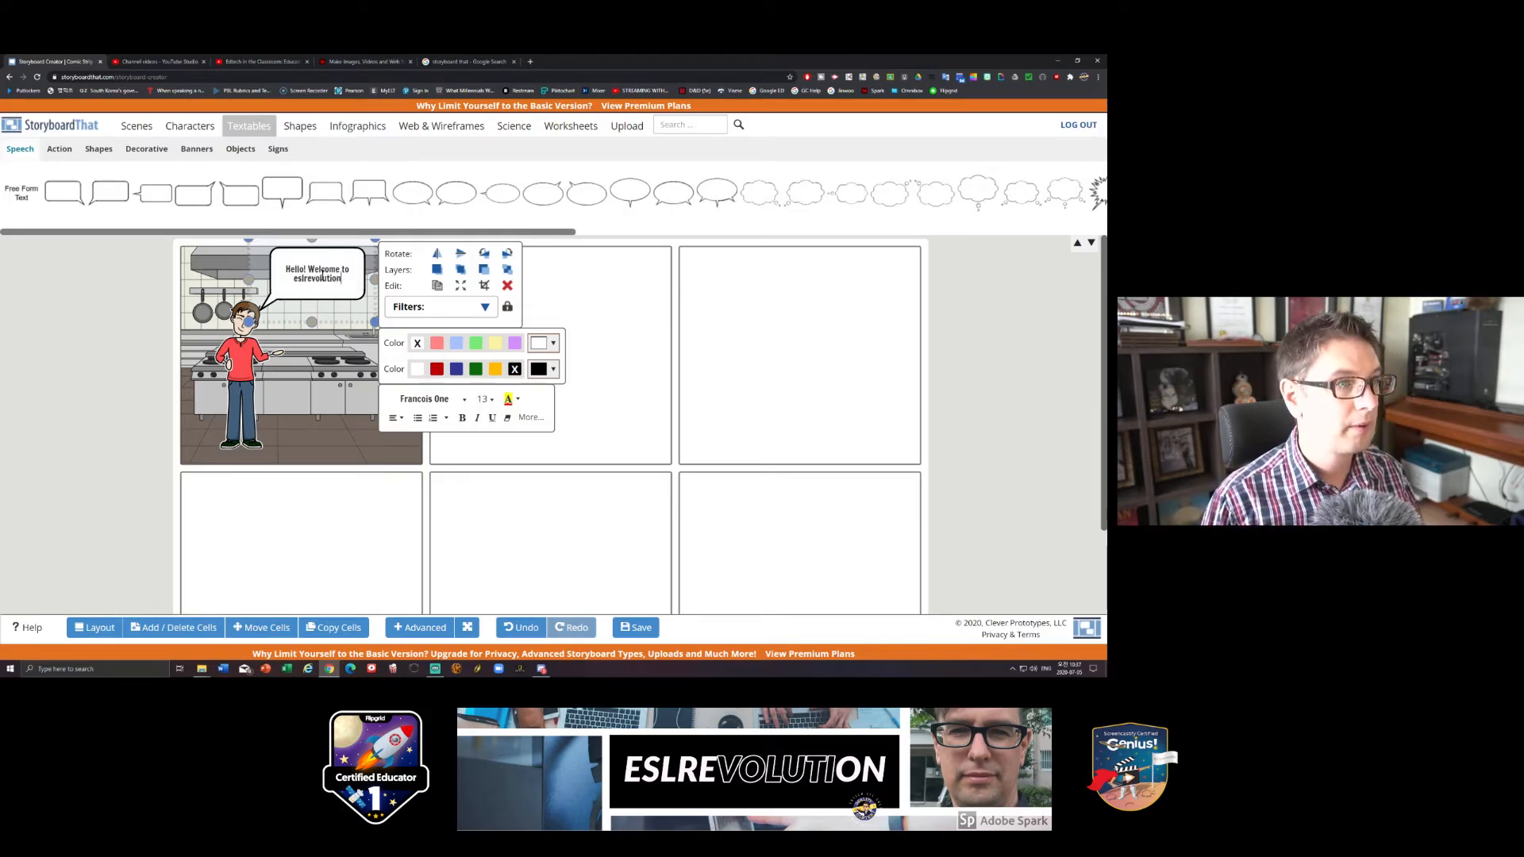
{"action": "type", "text": "!"}
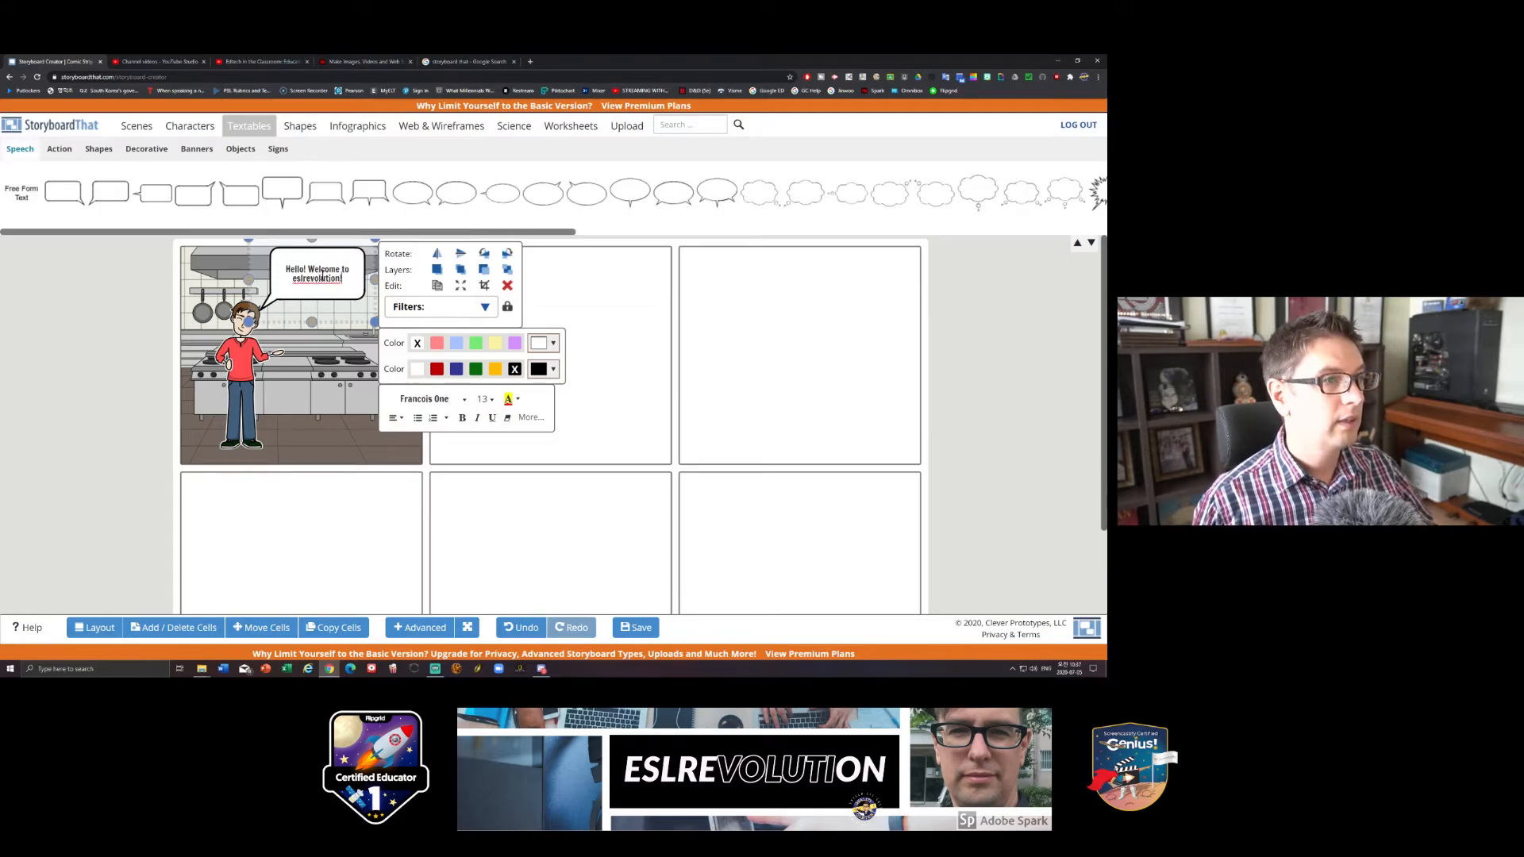
{"action": "left_click", "coordinate": [623, 301]}
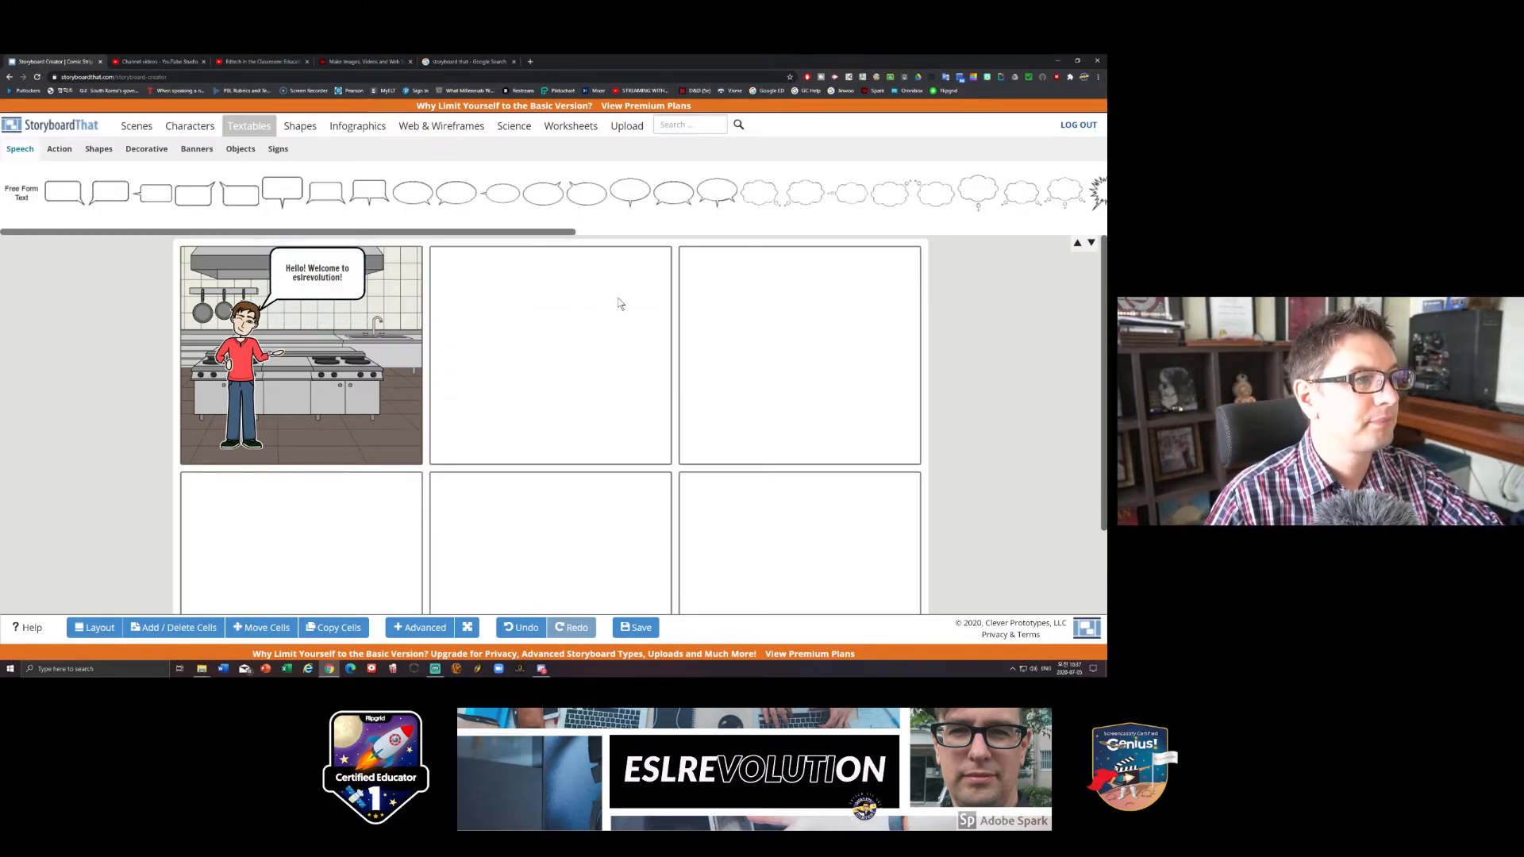